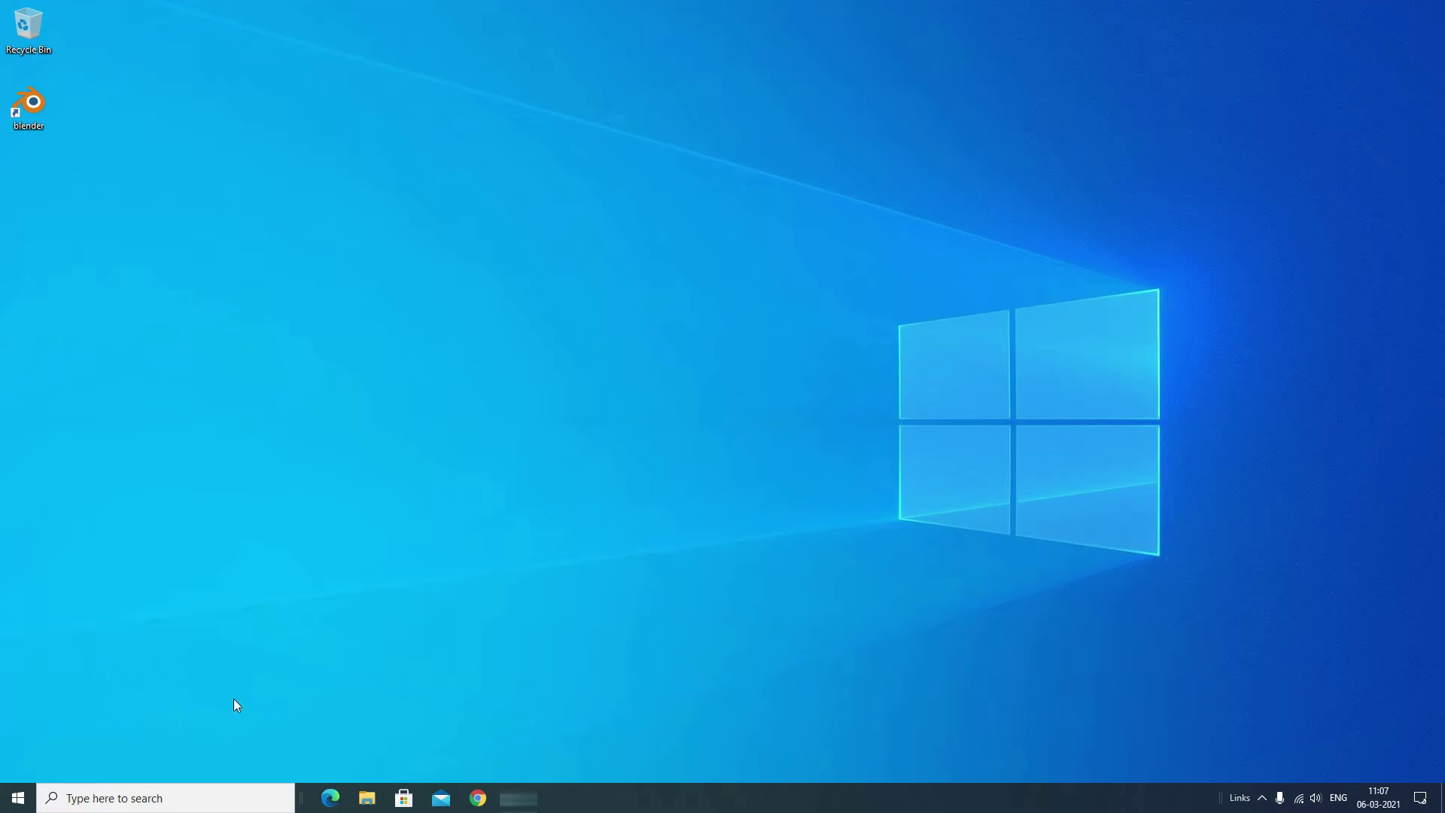
# Step: Search Windows for 'settings' and launch the Settings app from the results
pyautogui.click(123, 802)
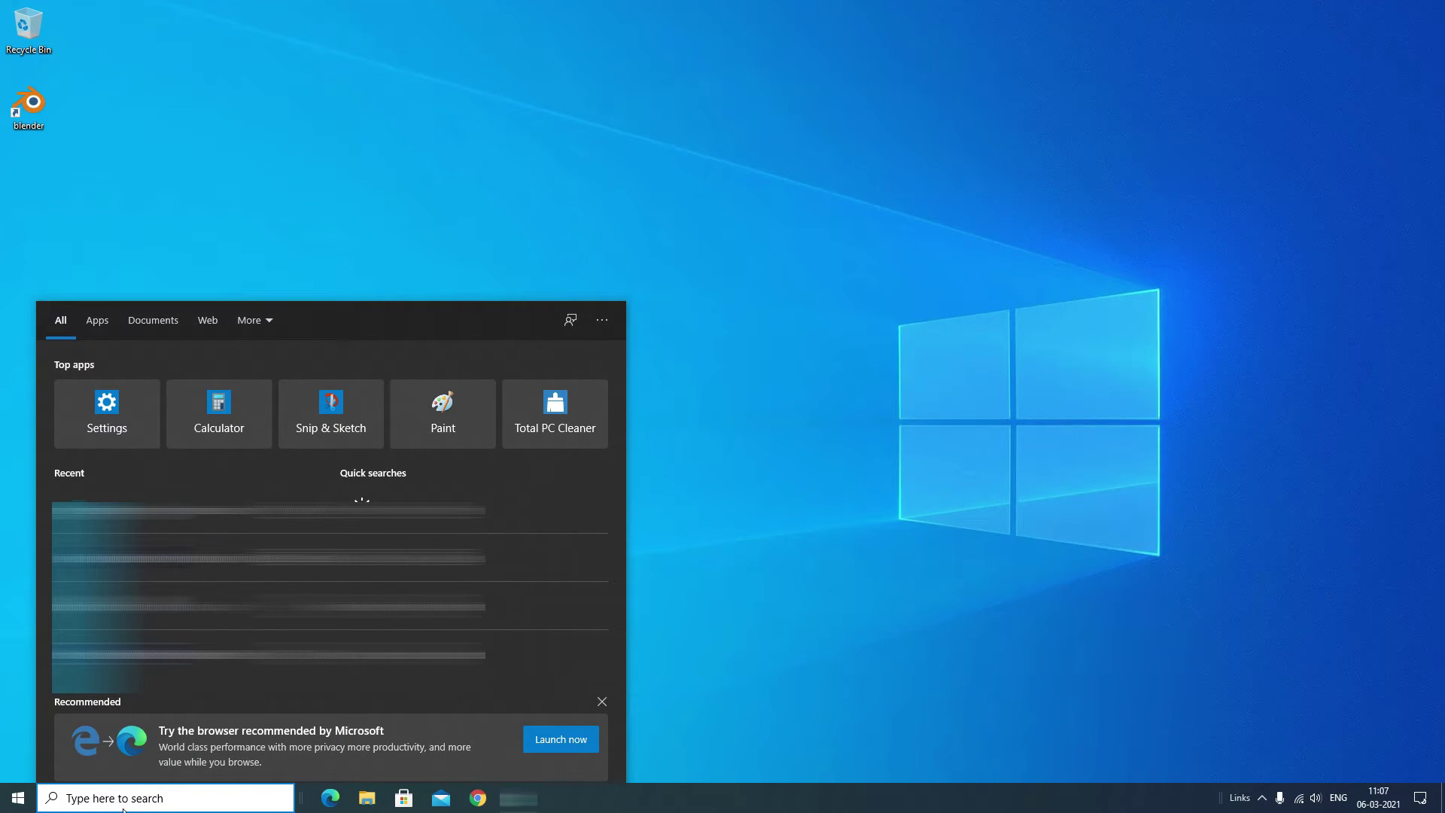
pyautogui.write('s')
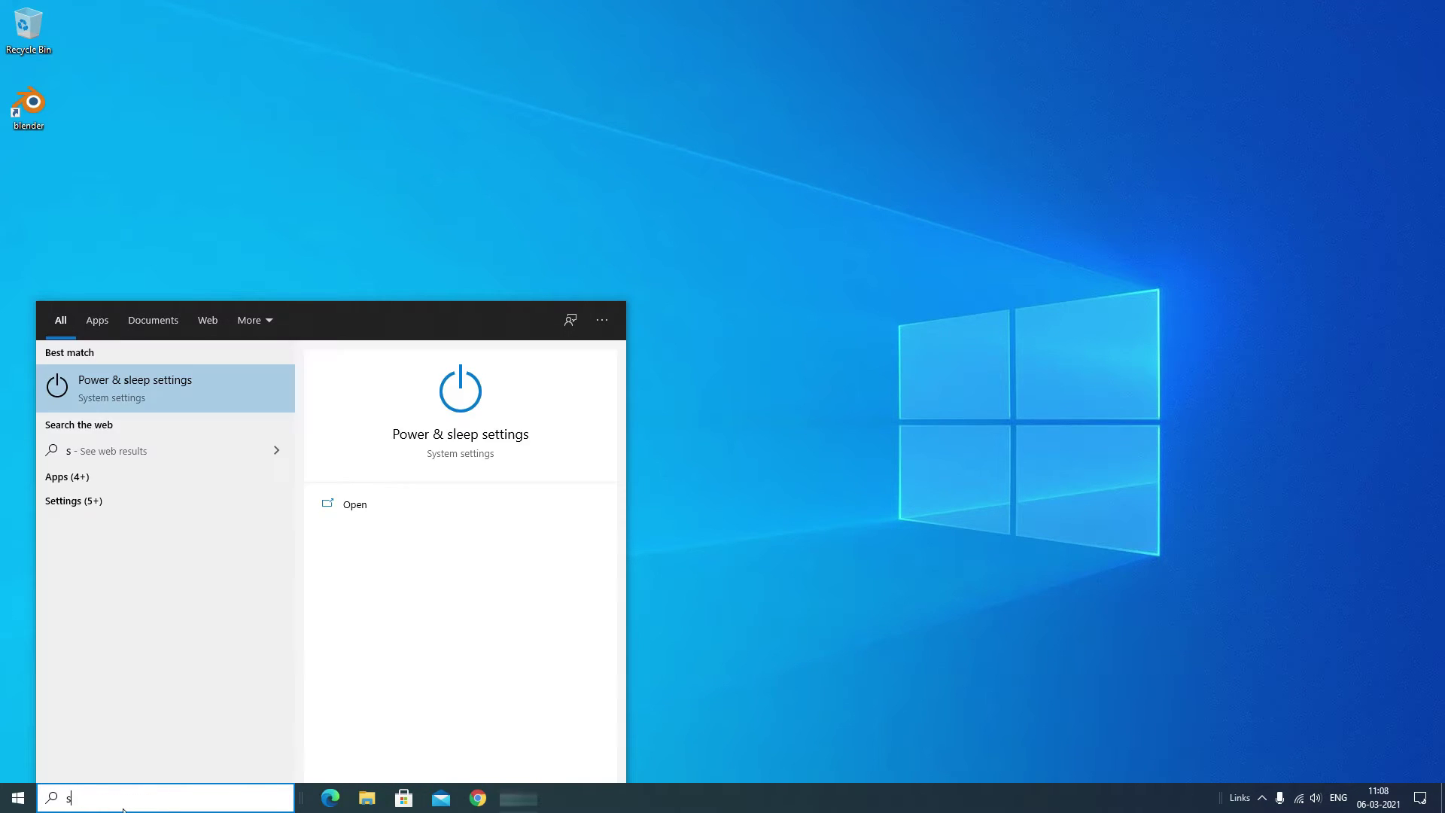
pyautogui.write('ettings')
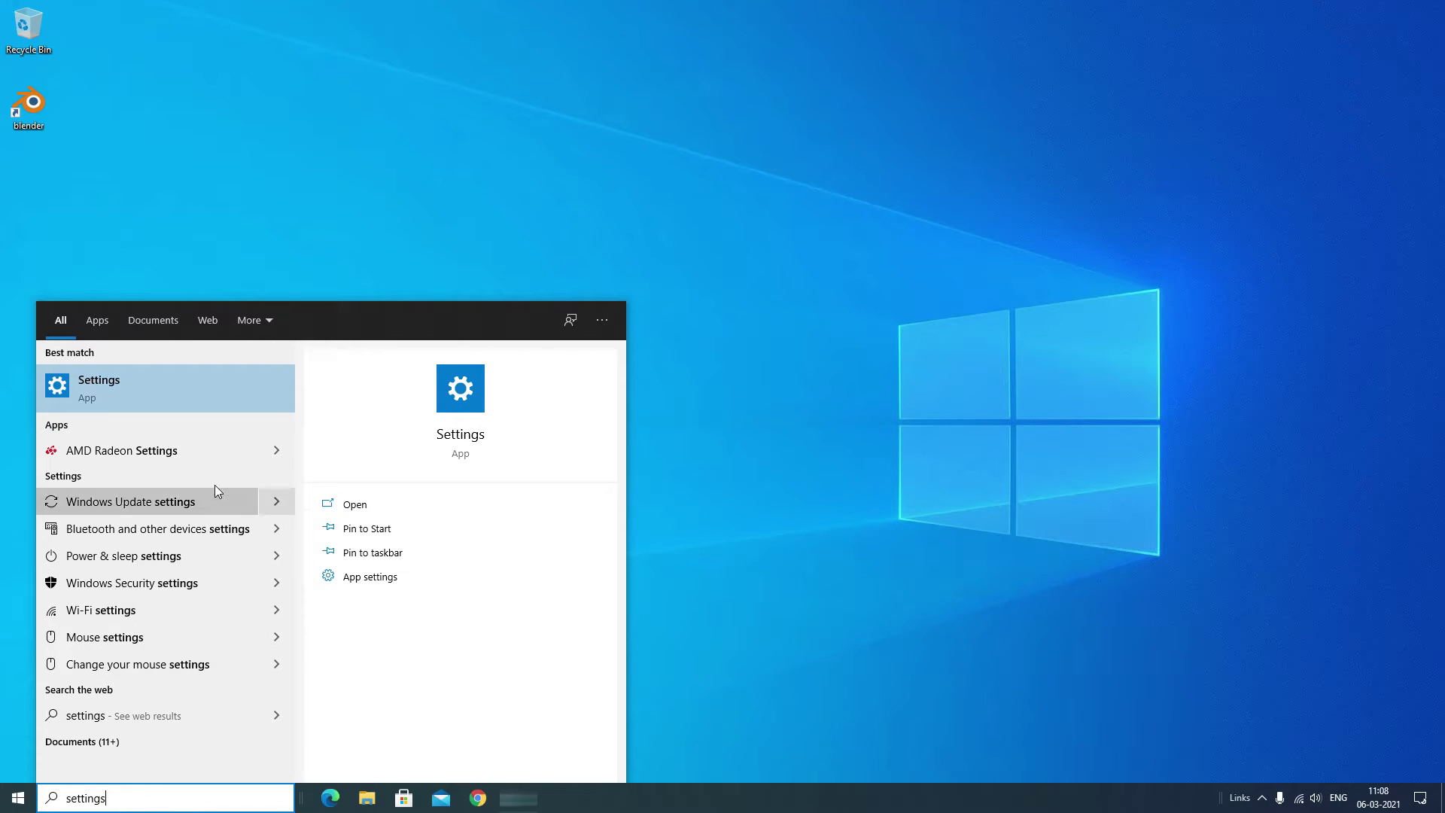
pyautogui.click(176, 395)
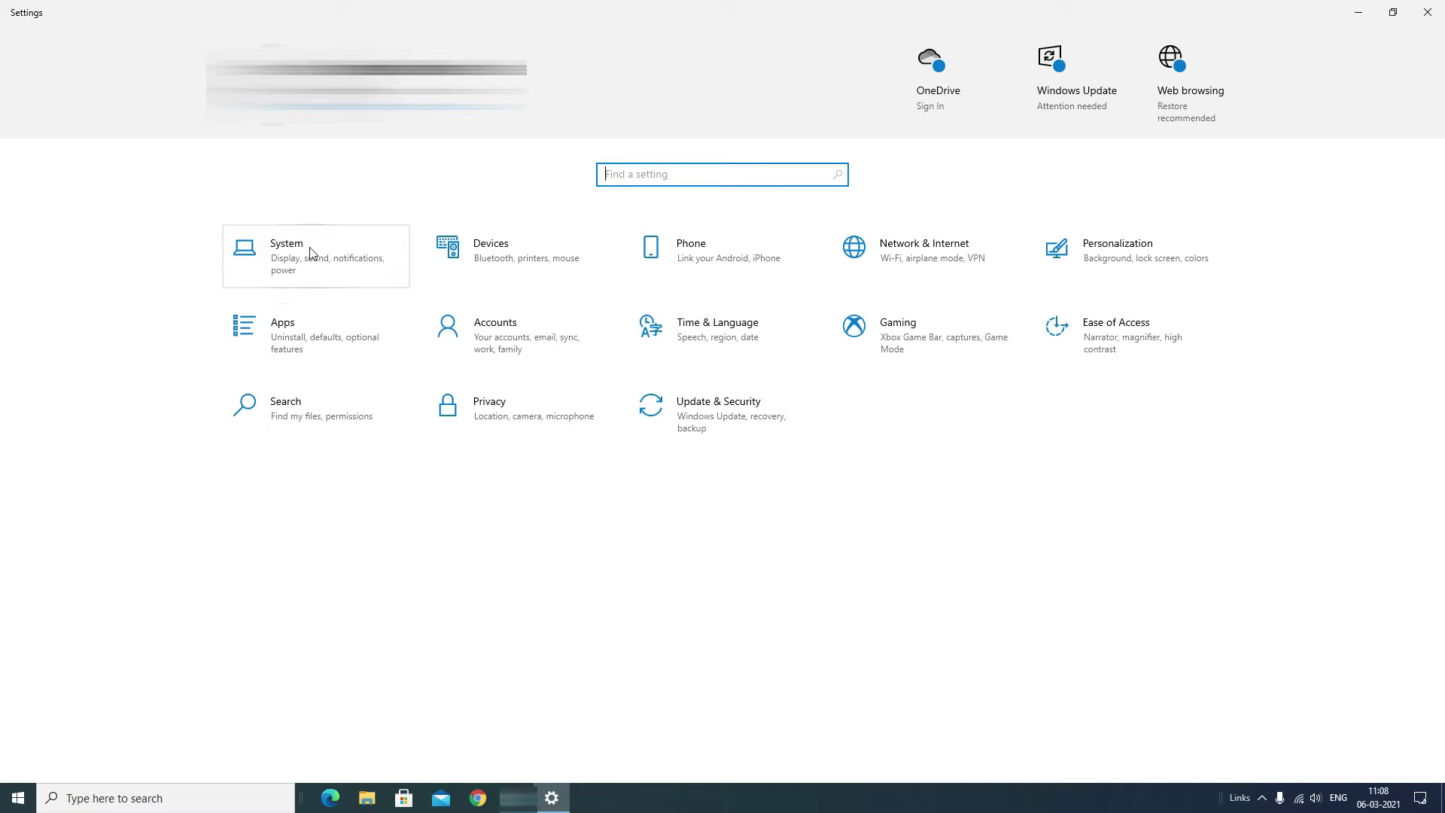
# Step: Go to System > Power & sleep and open Additional power settings
pyautogui.click(310, 253)
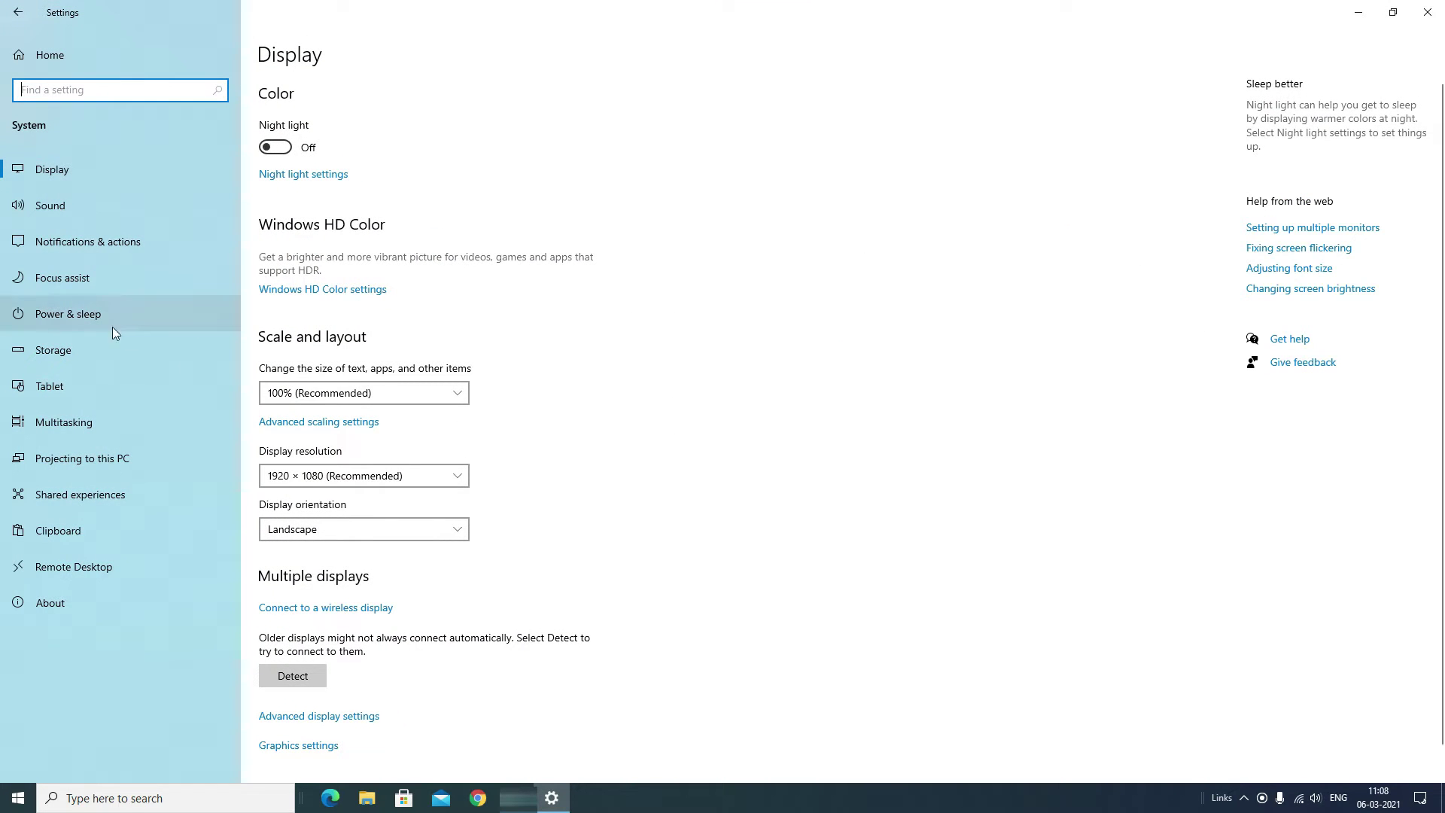
pyautogui.click(54, 313)
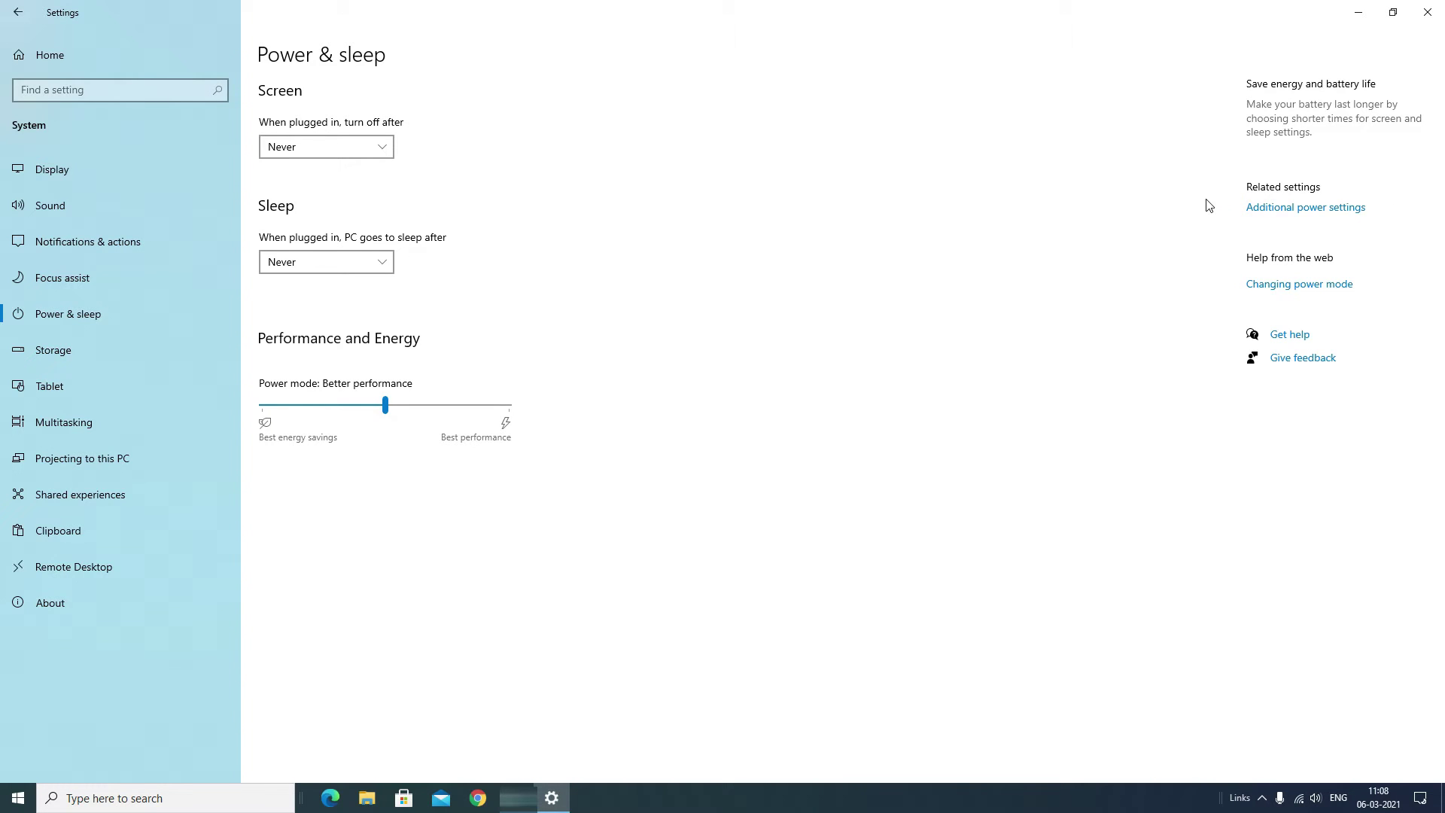
pyautogui.click(1273, 209)
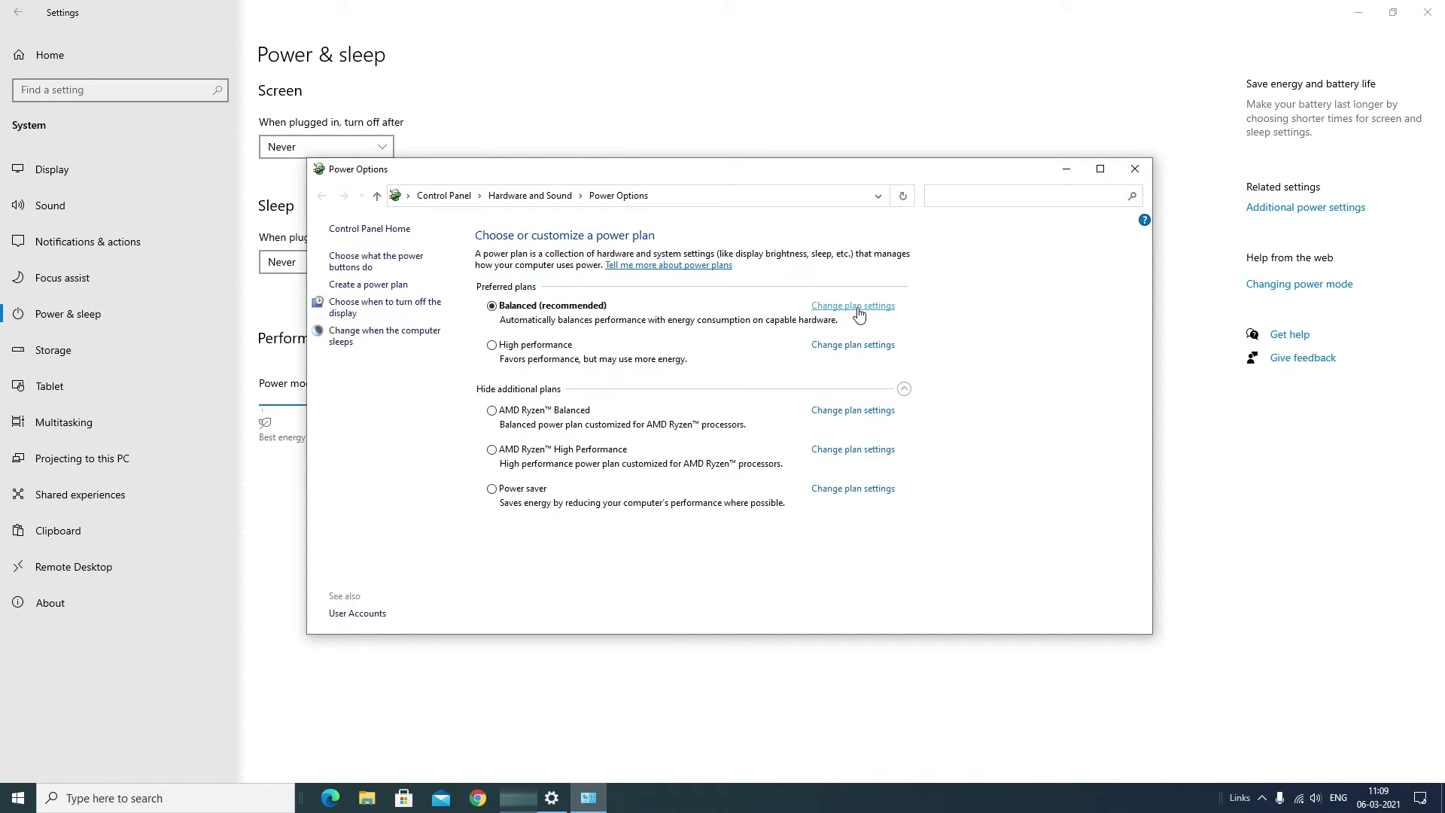
# Step: Open the Balanced plan's settings, then its advanced power settings dialog
pyautogui.click(859, 307)
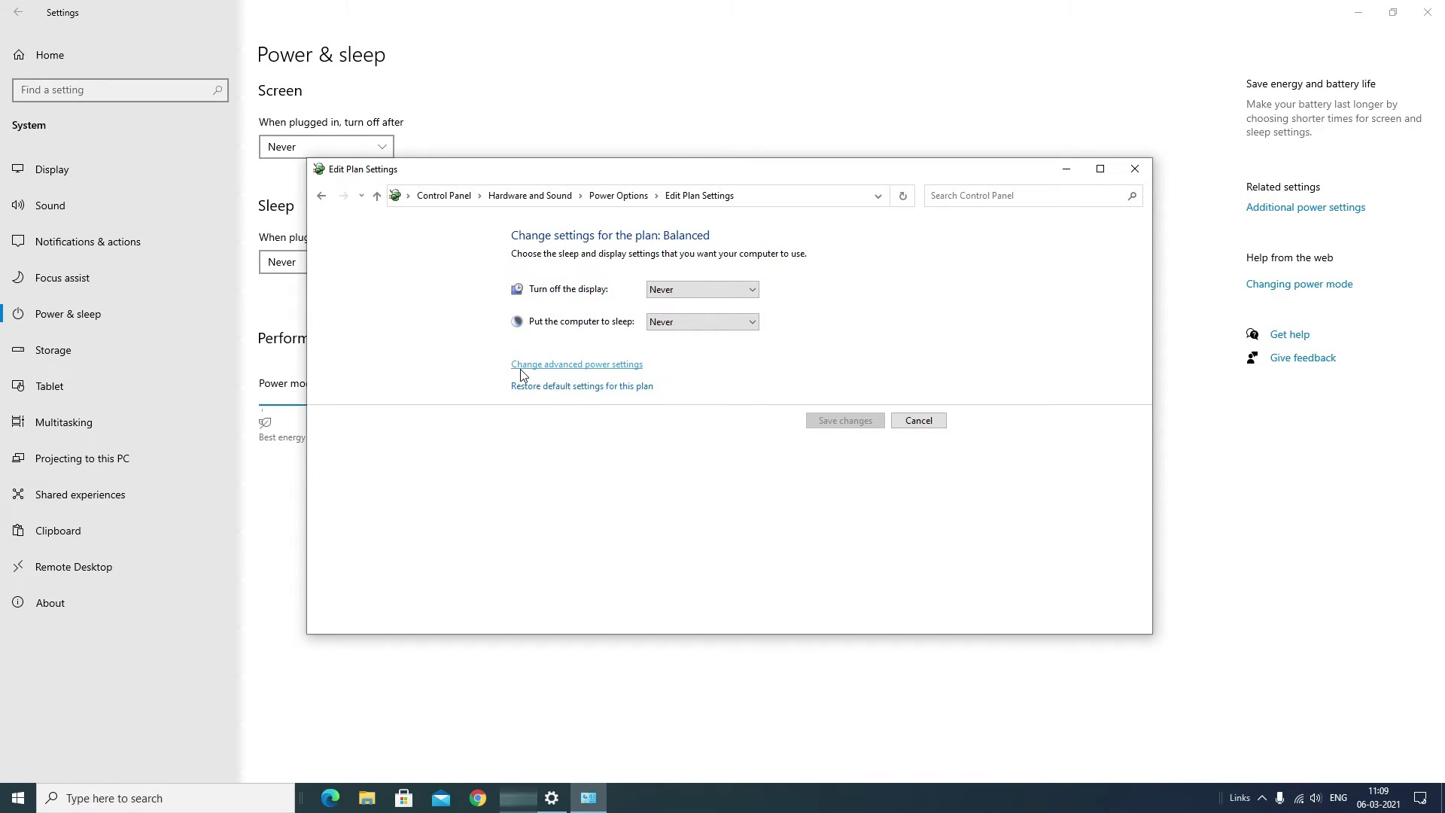
pyautogui.click(578, 372)
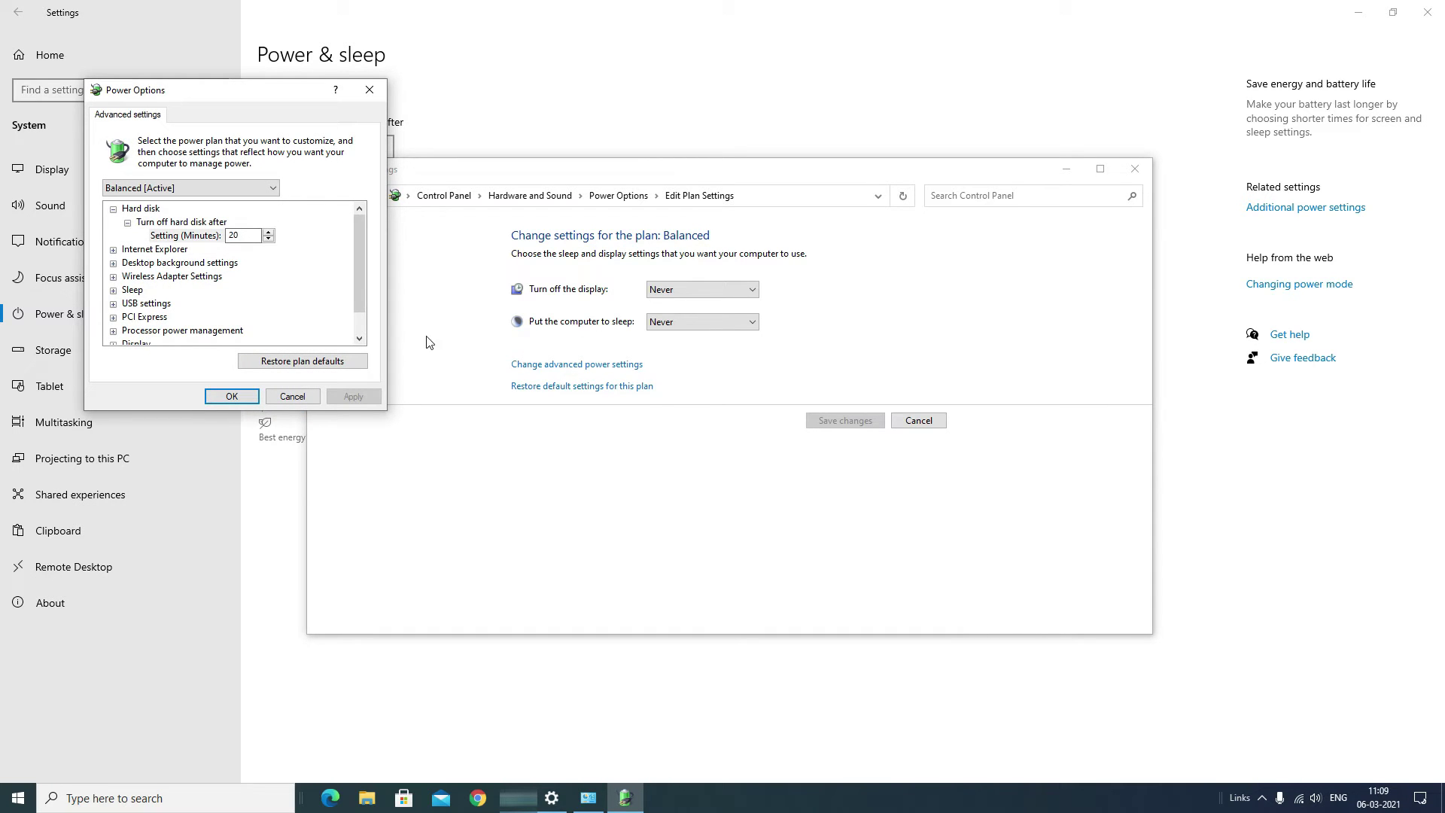
# Step: Set PCI Express > Link State Power Management to Off for the Balanced plan
pyautogui.moveTo(355, 261); pyautogui.dragTo(355, 296)
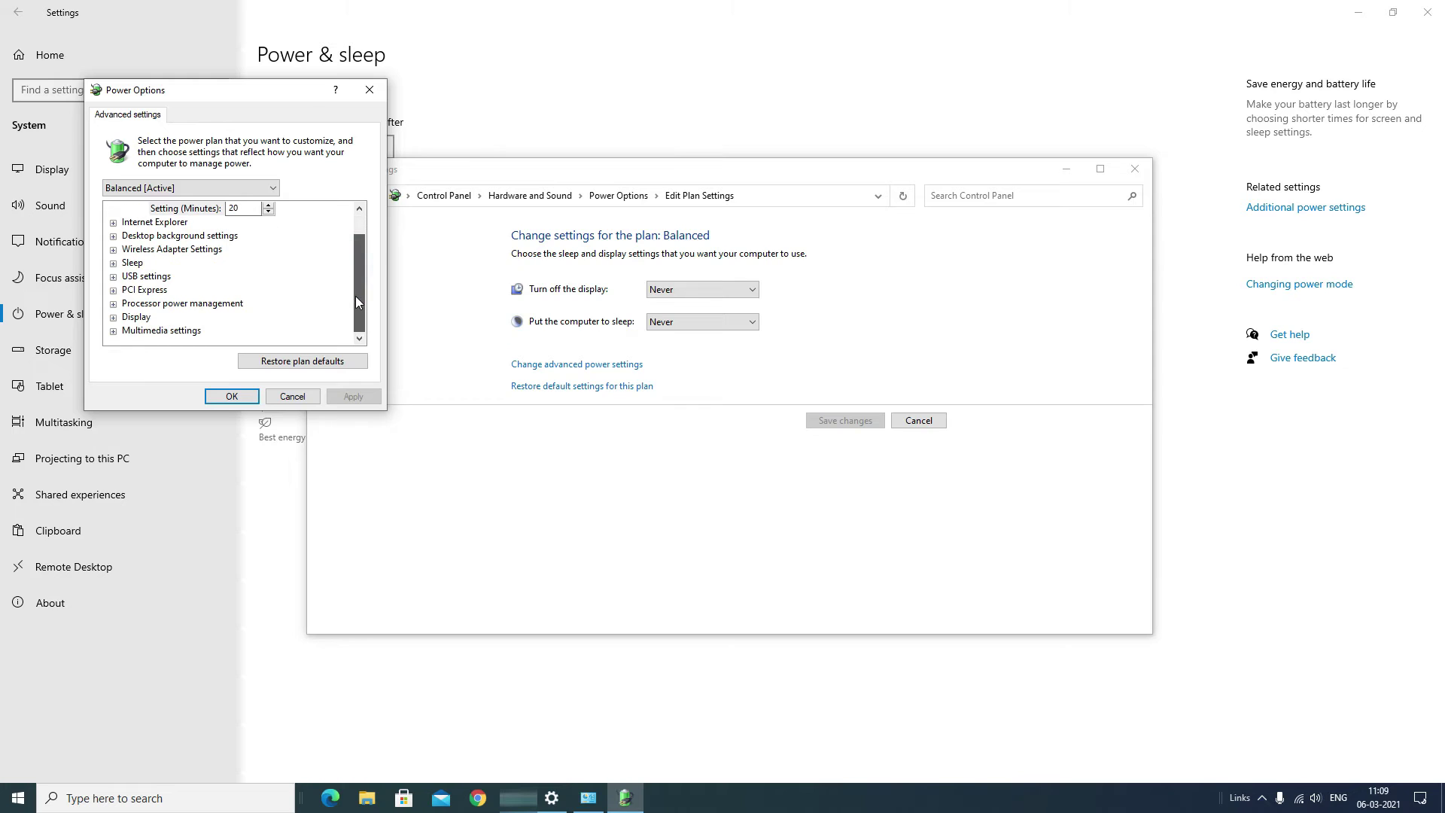
pyautogui.click(129, 292)
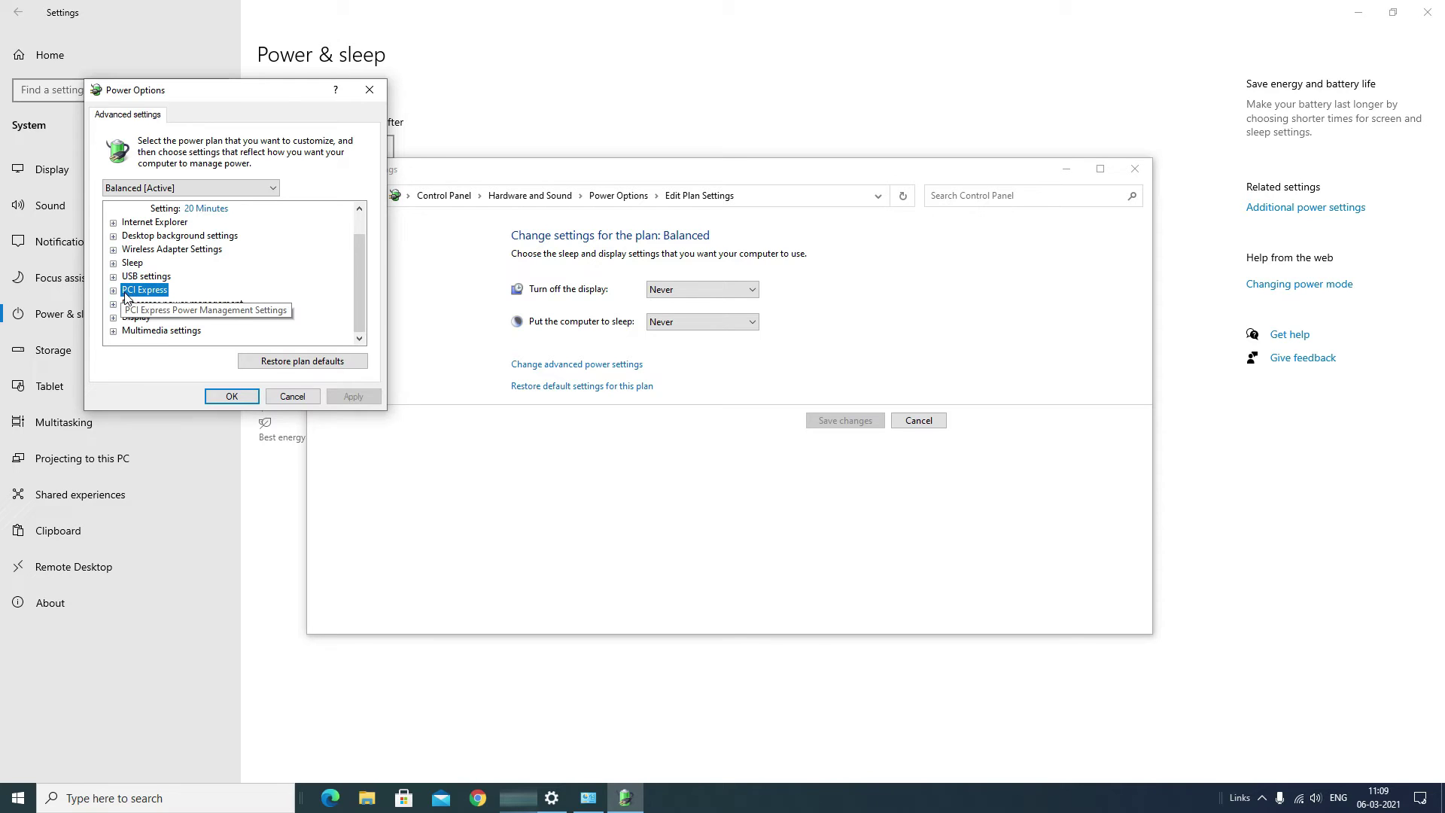
pyautogui.doubleClick(140, 292)
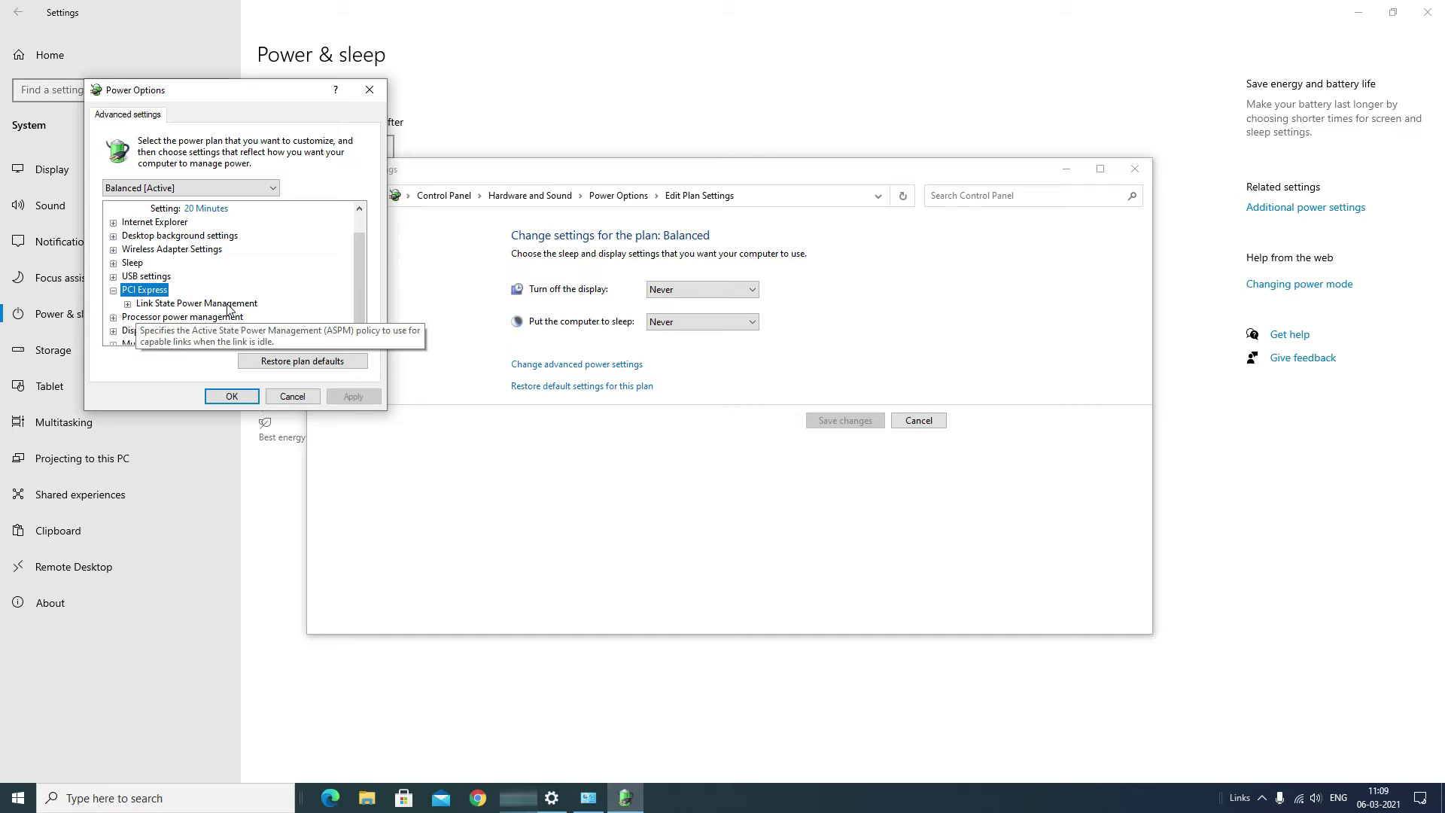
pyautogui.click(202, 303)
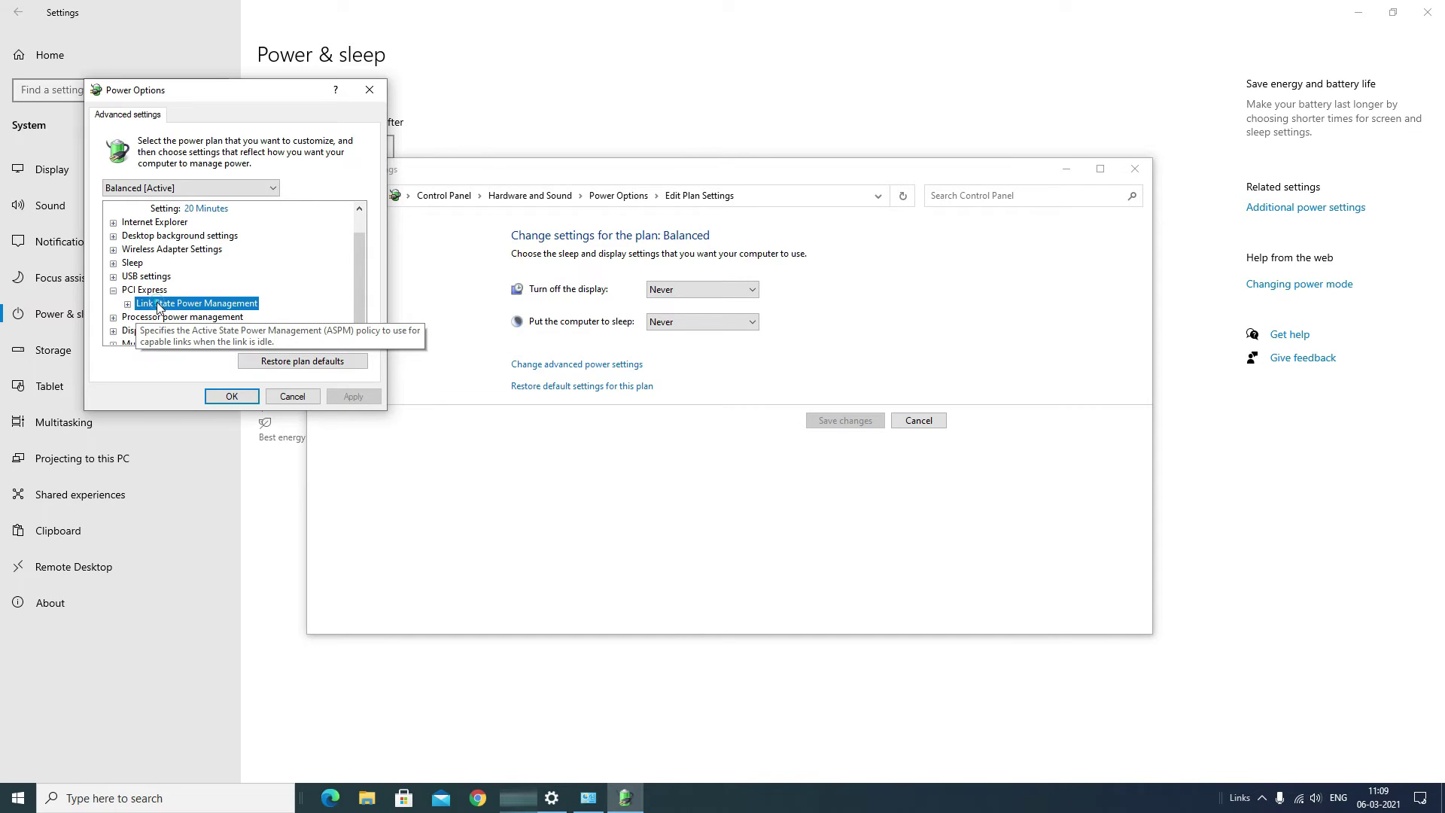
pyautogui.doubleClick(201, 303)
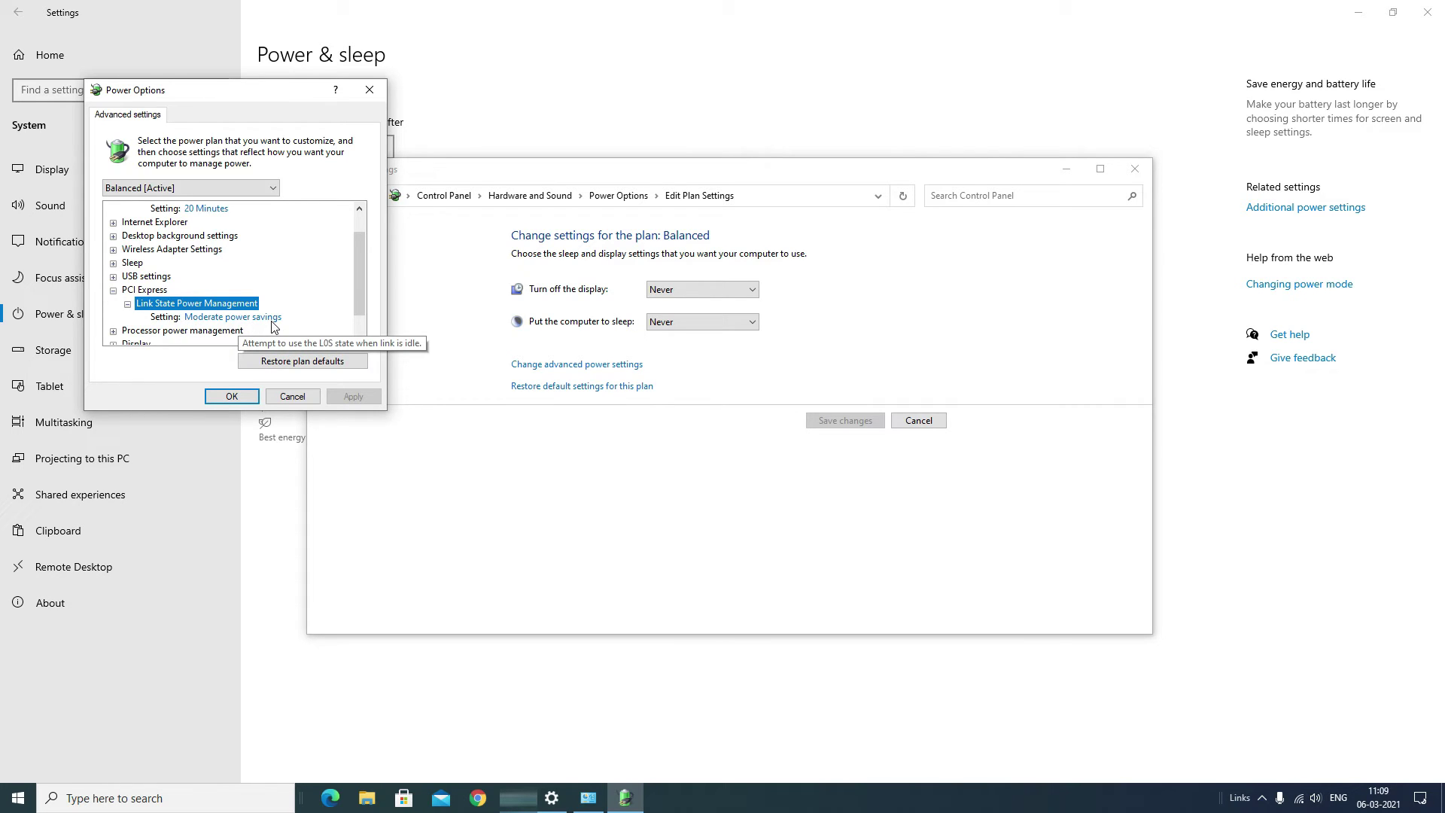
pyautogui.click(223, 318)
pyautogui.click(223, 318)
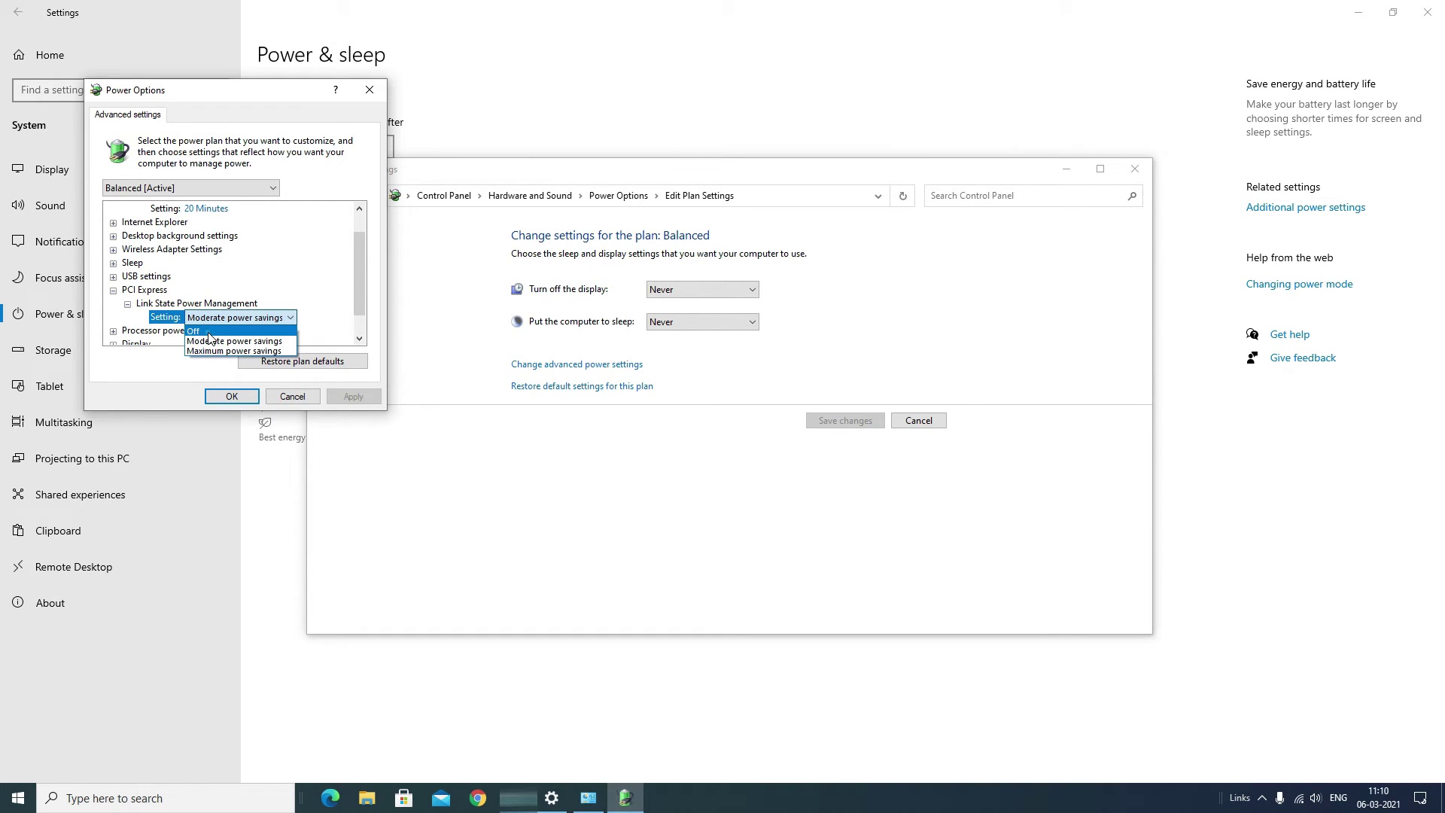
pyautogui.click(208, 332)
pyautogui.click(259, 284)
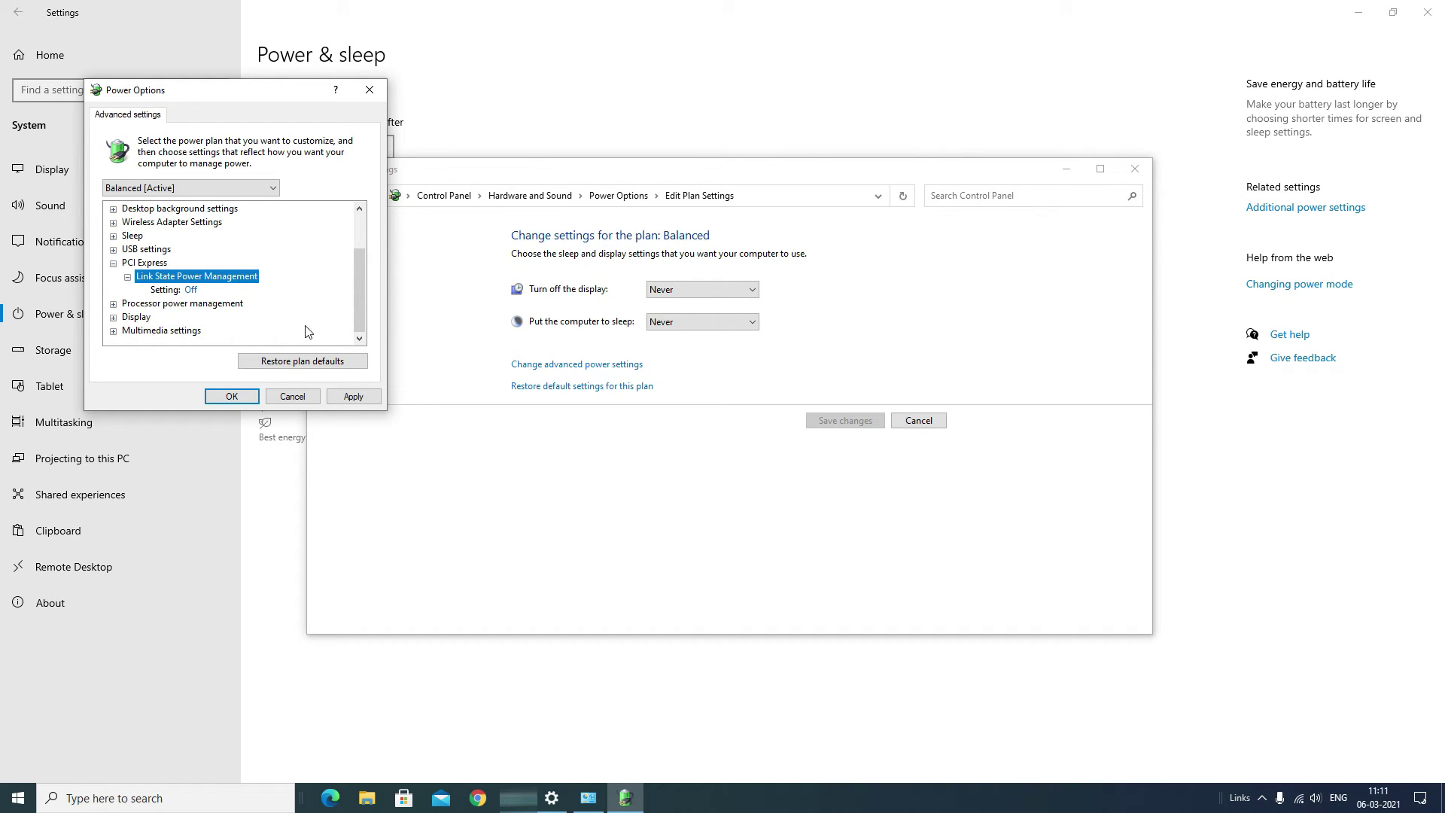
# Step: Apply and confirm the change, then close the Edit Plan Settings window
pyautogui.click(342, 402)
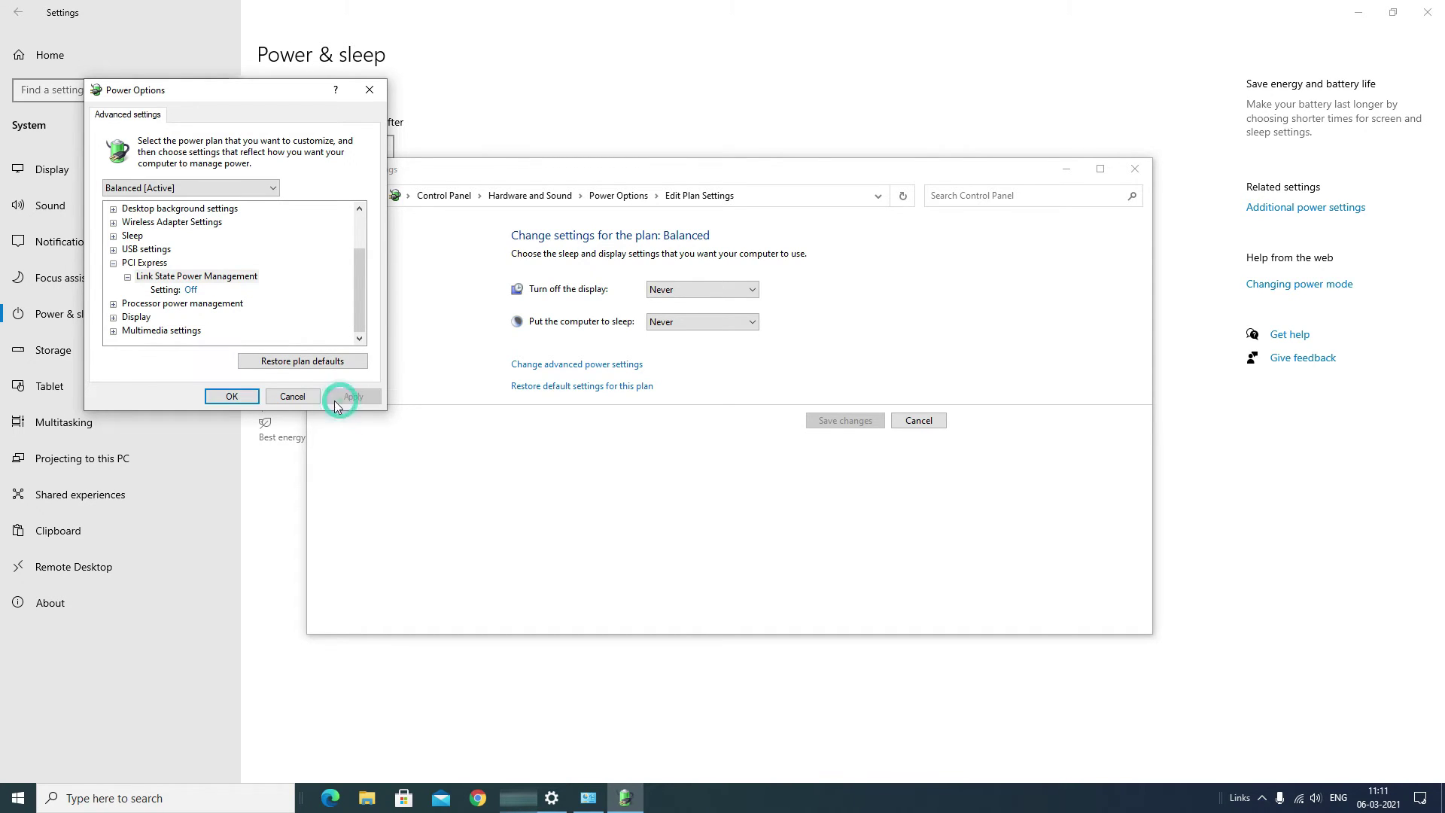
pyautogui.click(239, 398)
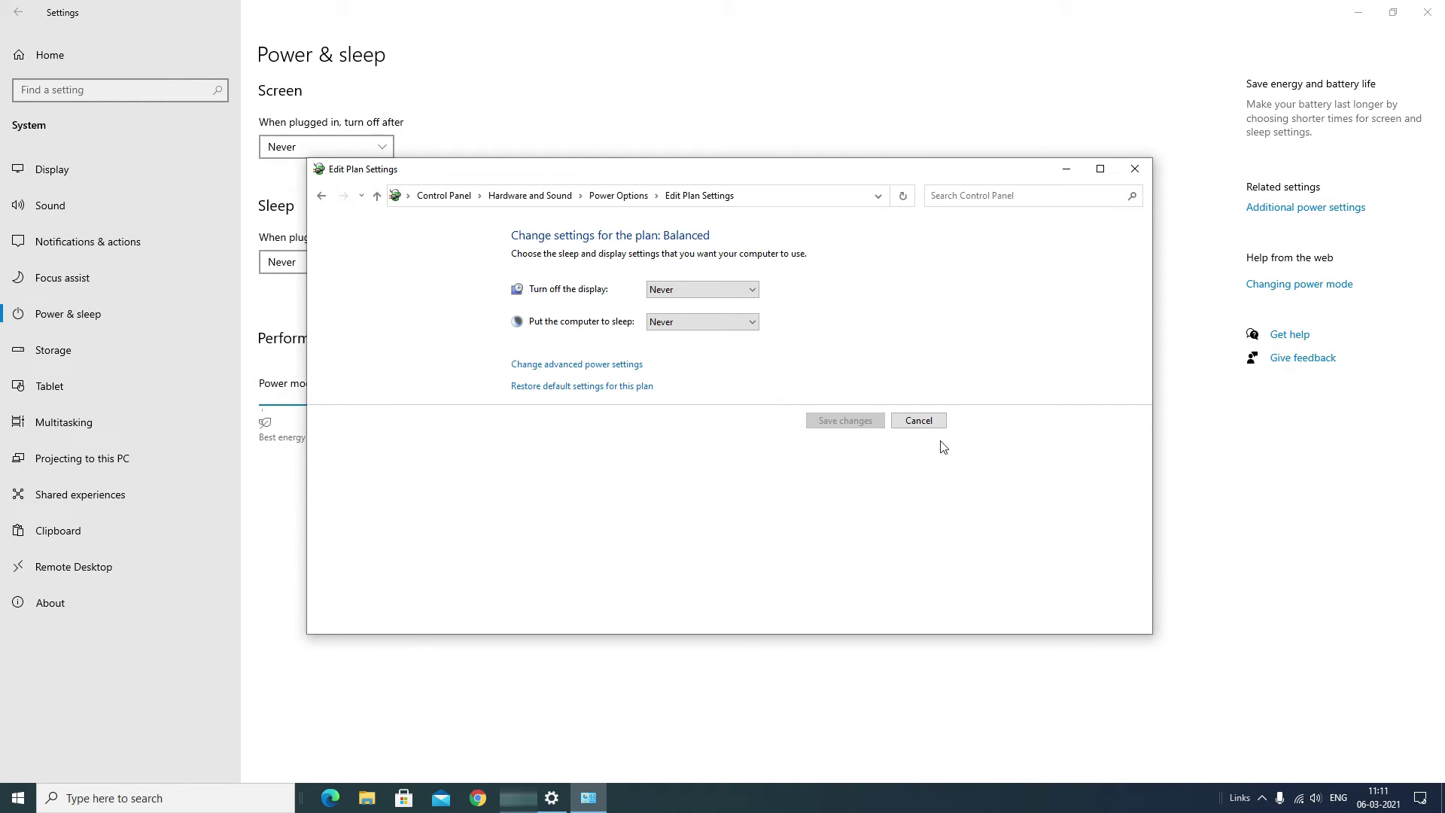
pyautogui.click(1137, 172)
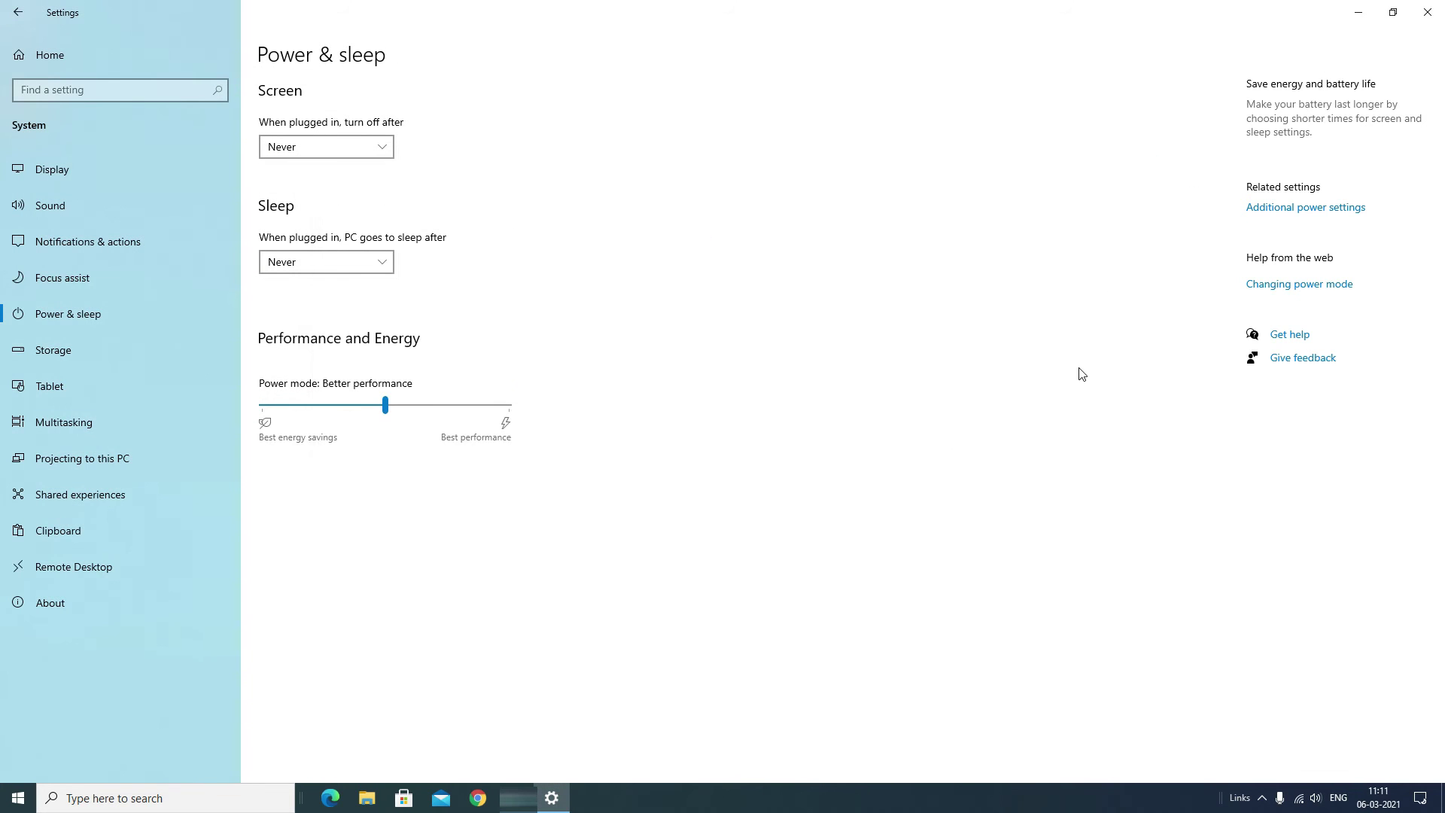
# Step: Close Settings, search 'cmd' and run Command Prompt as administrator
pyautogui.click(1427, 12)
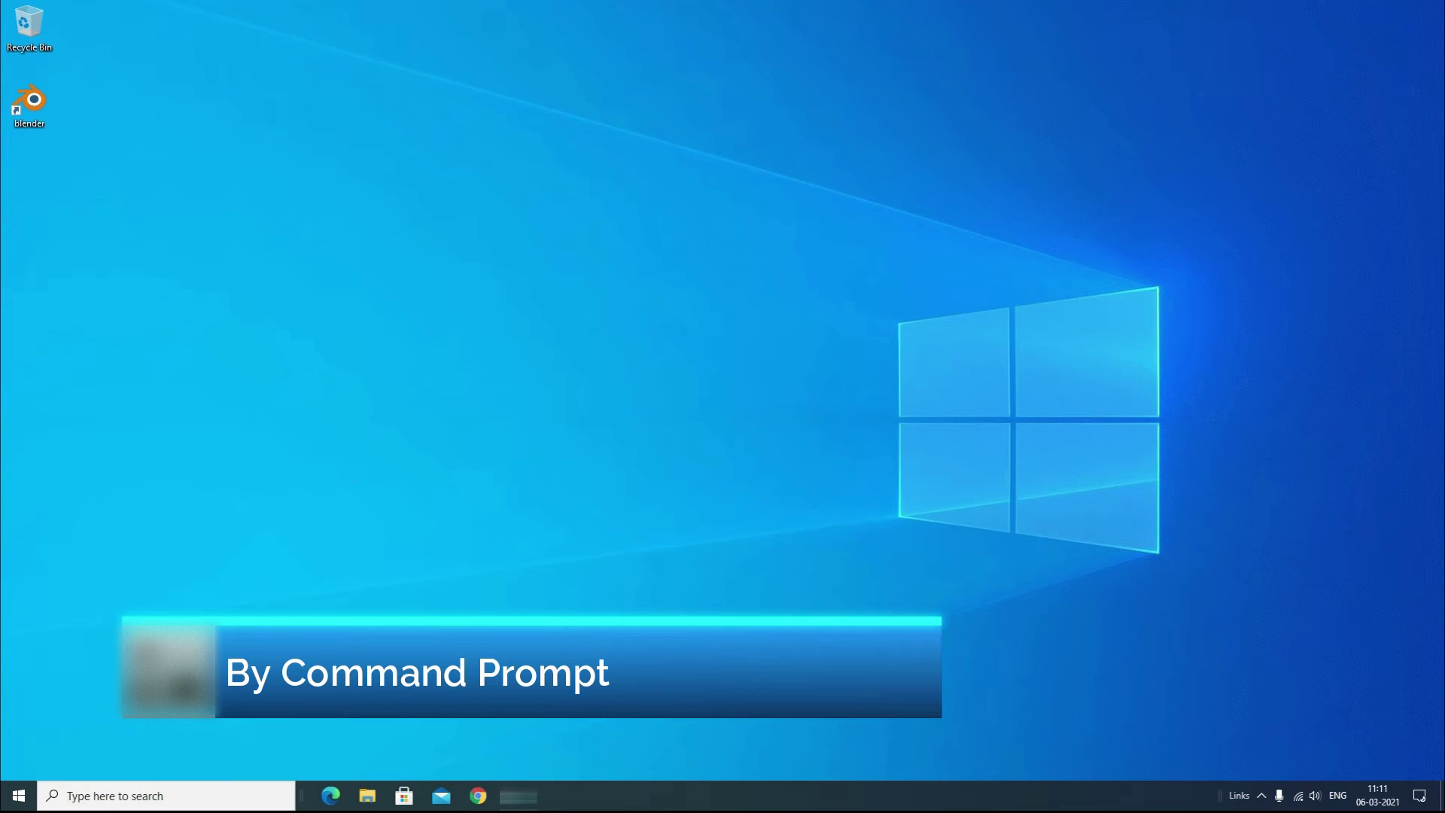
pyautogui.click(220, 797)
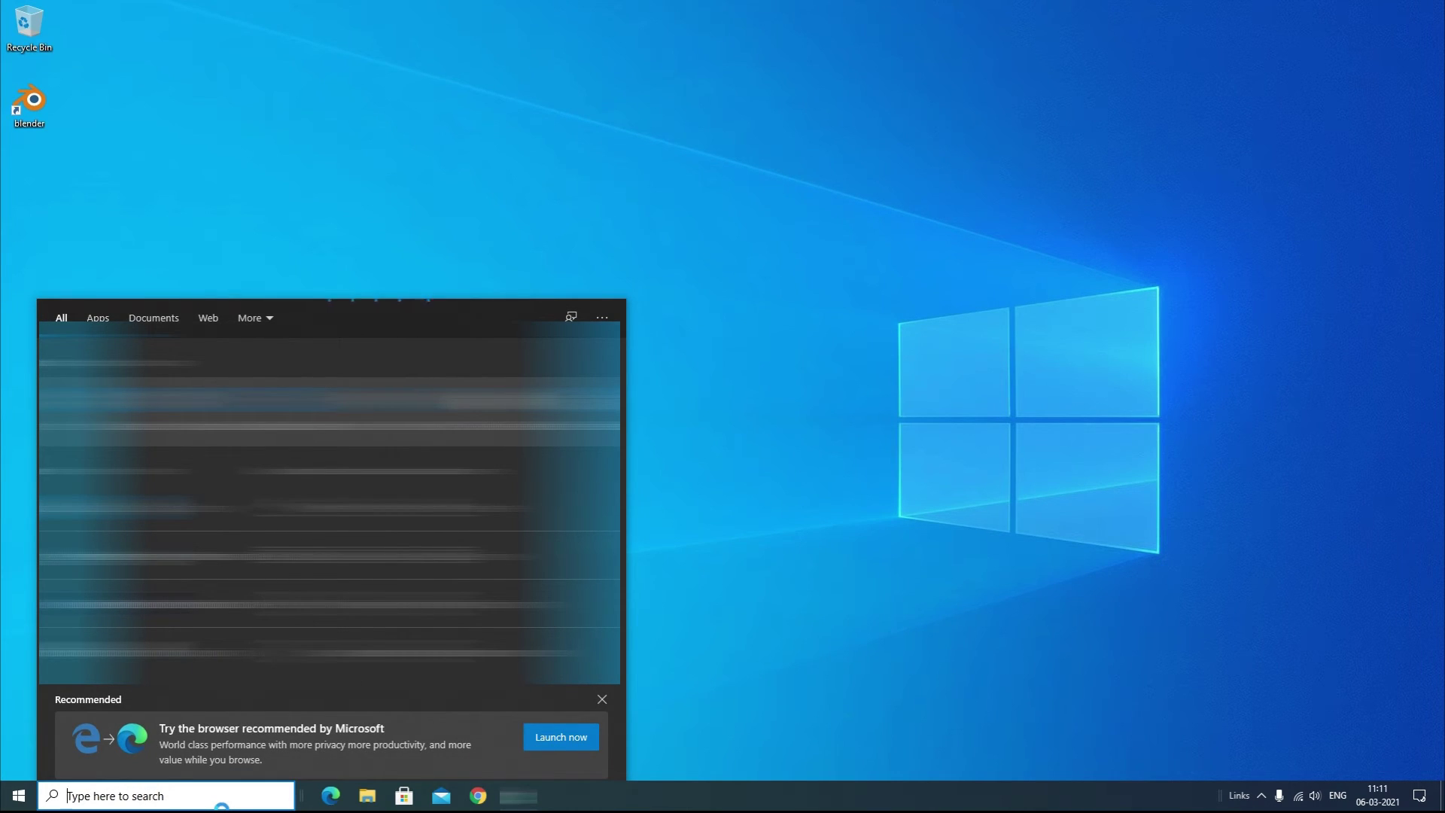
pyautogui.write('cmd')
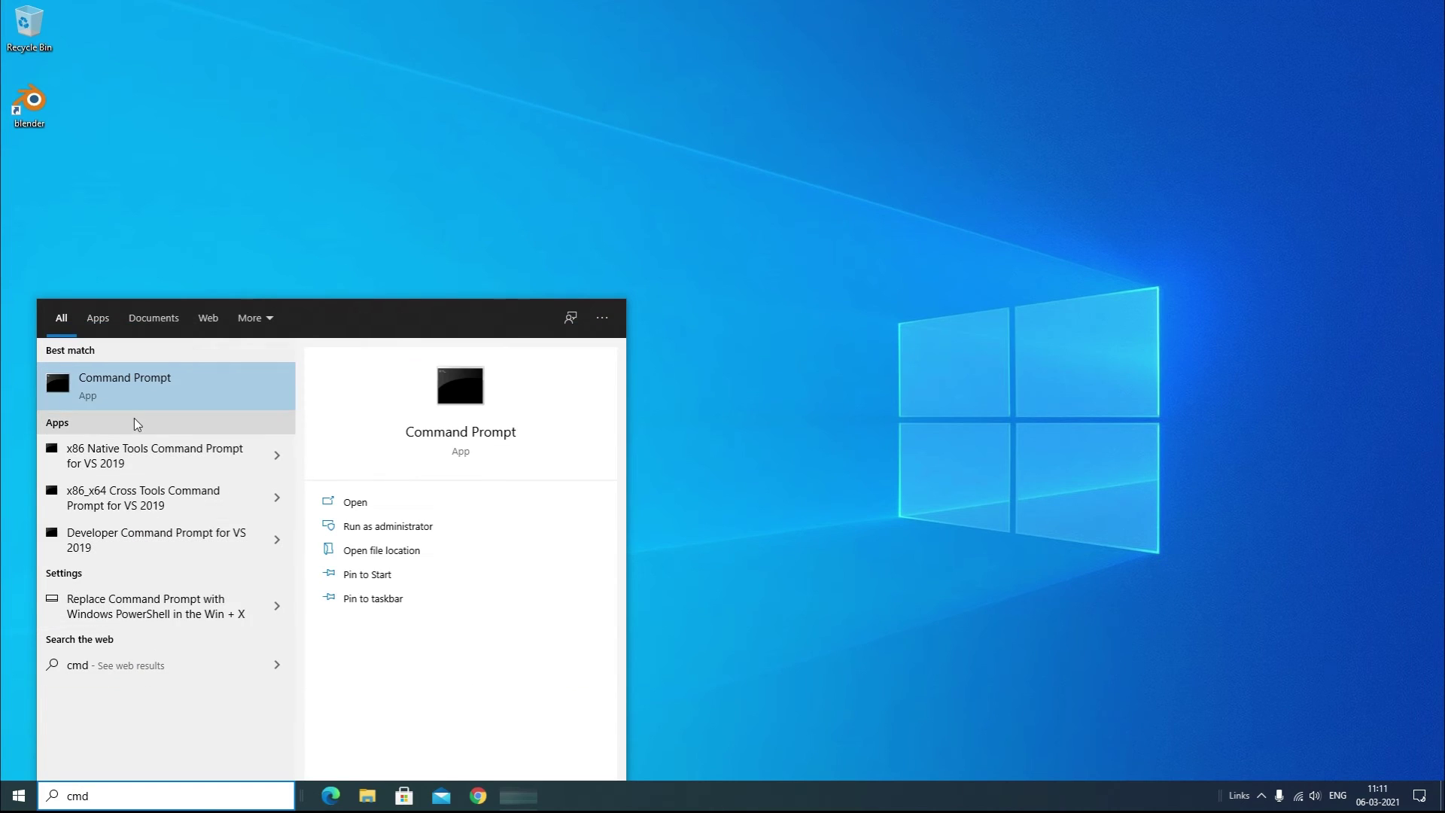
pyautogui.rightClick(108, 389)
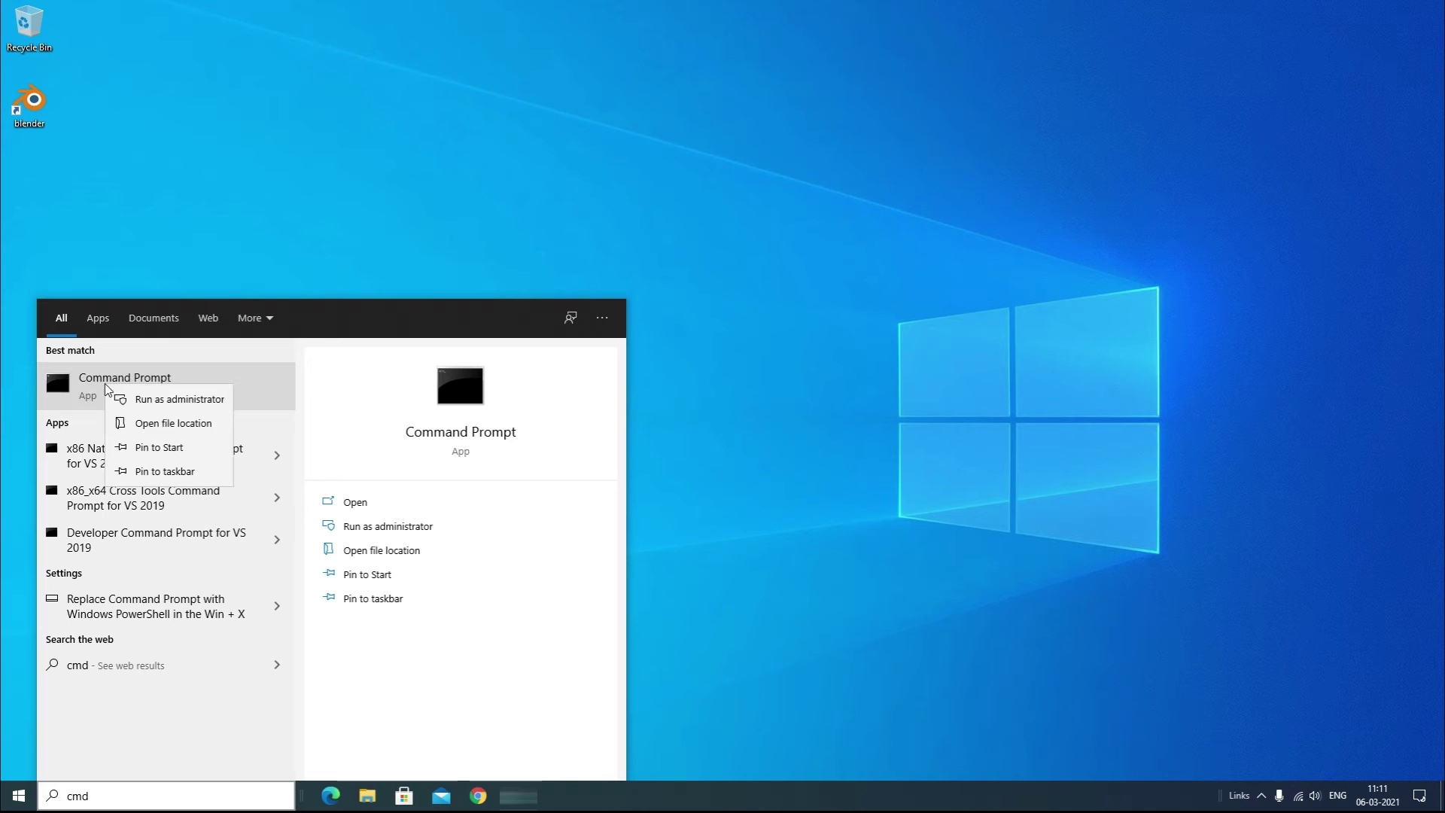
pyautogui.click(167, 399)
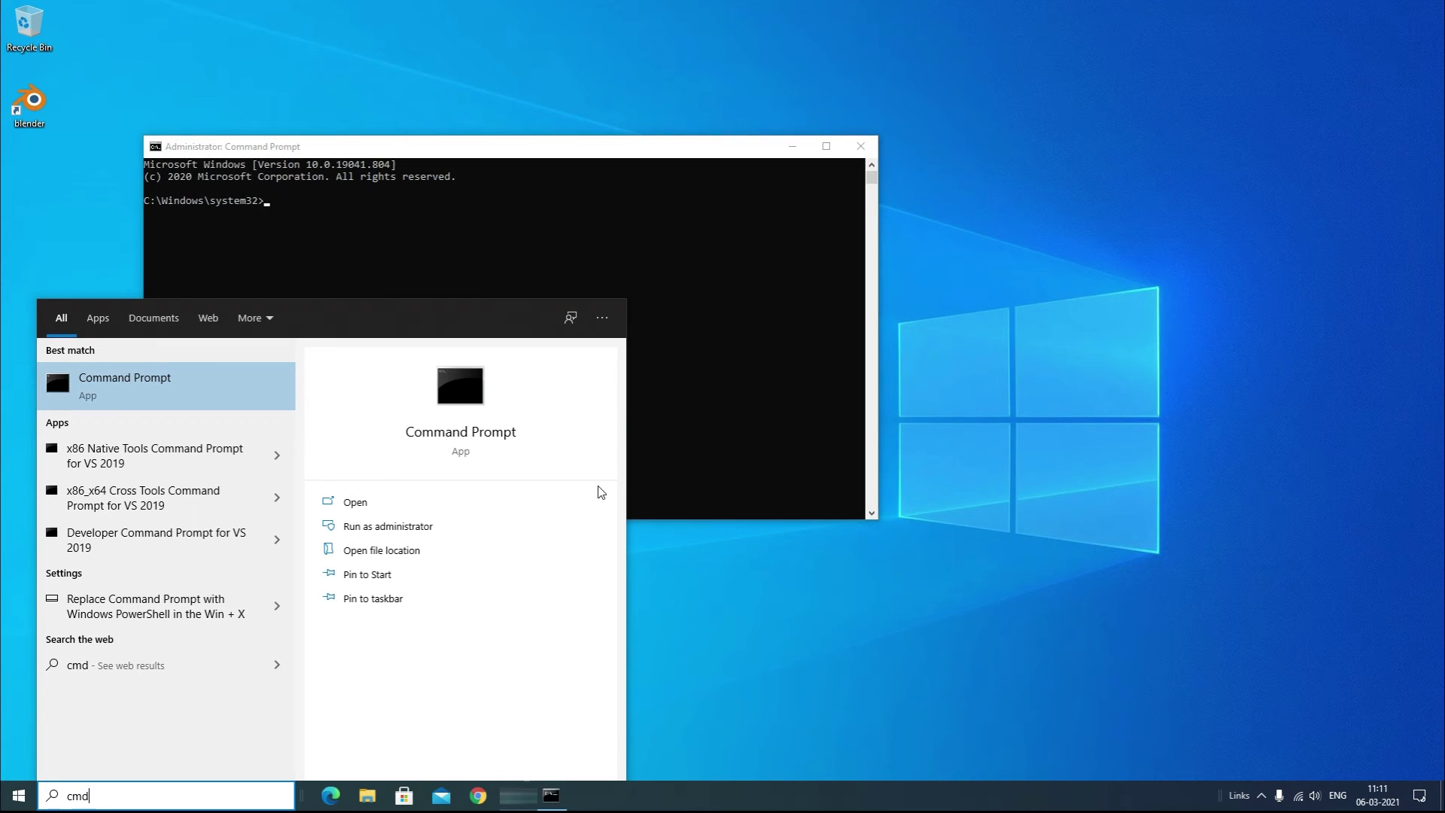
# Step: Run 'powercfg -h off' in the administrator console to disable hibernation
pyautogui.click(802, 454)
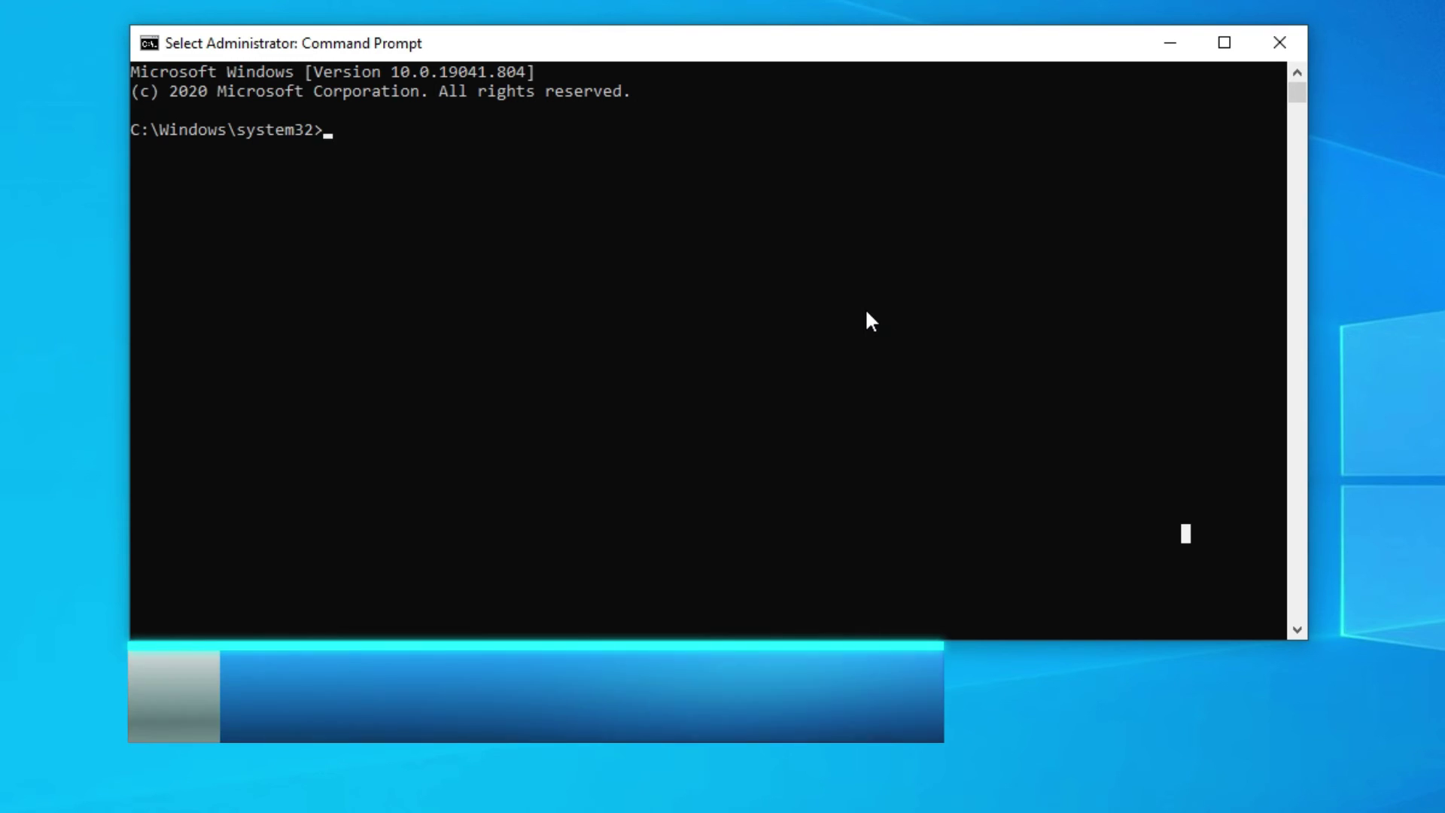
pyautogui.write('pow')
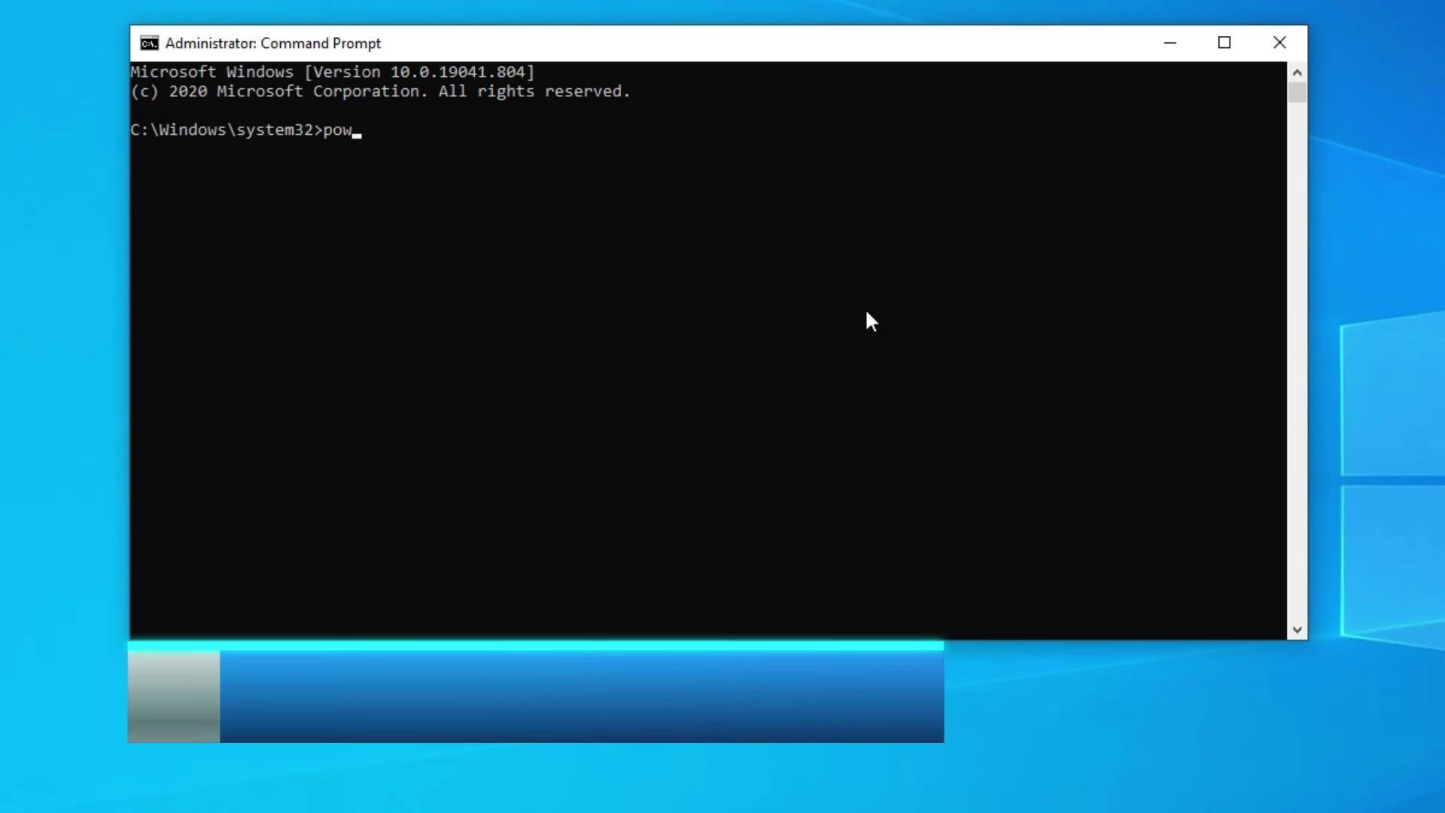
pyautogui.write('ercfg')
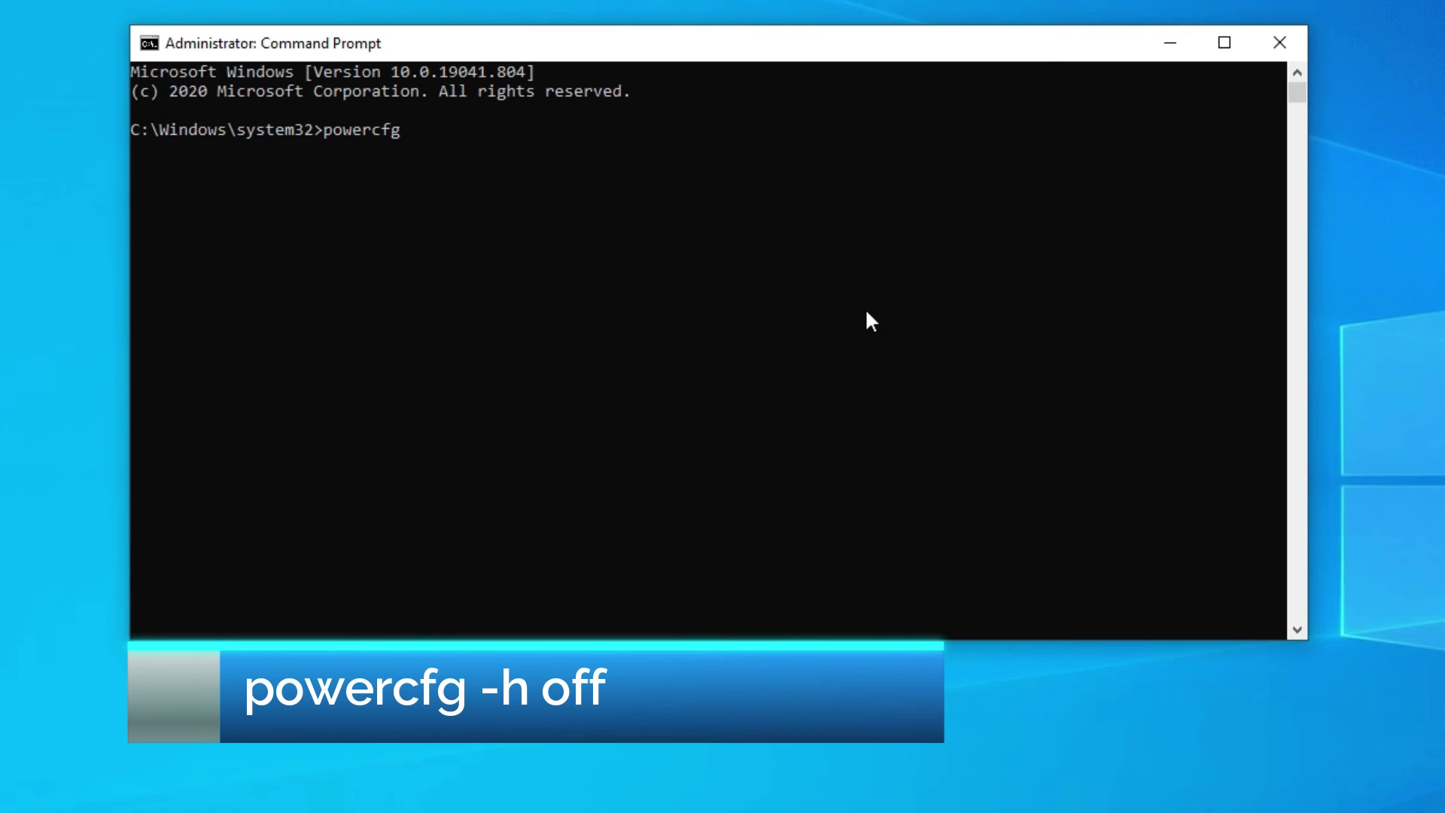
pyautogui.write(' -h')
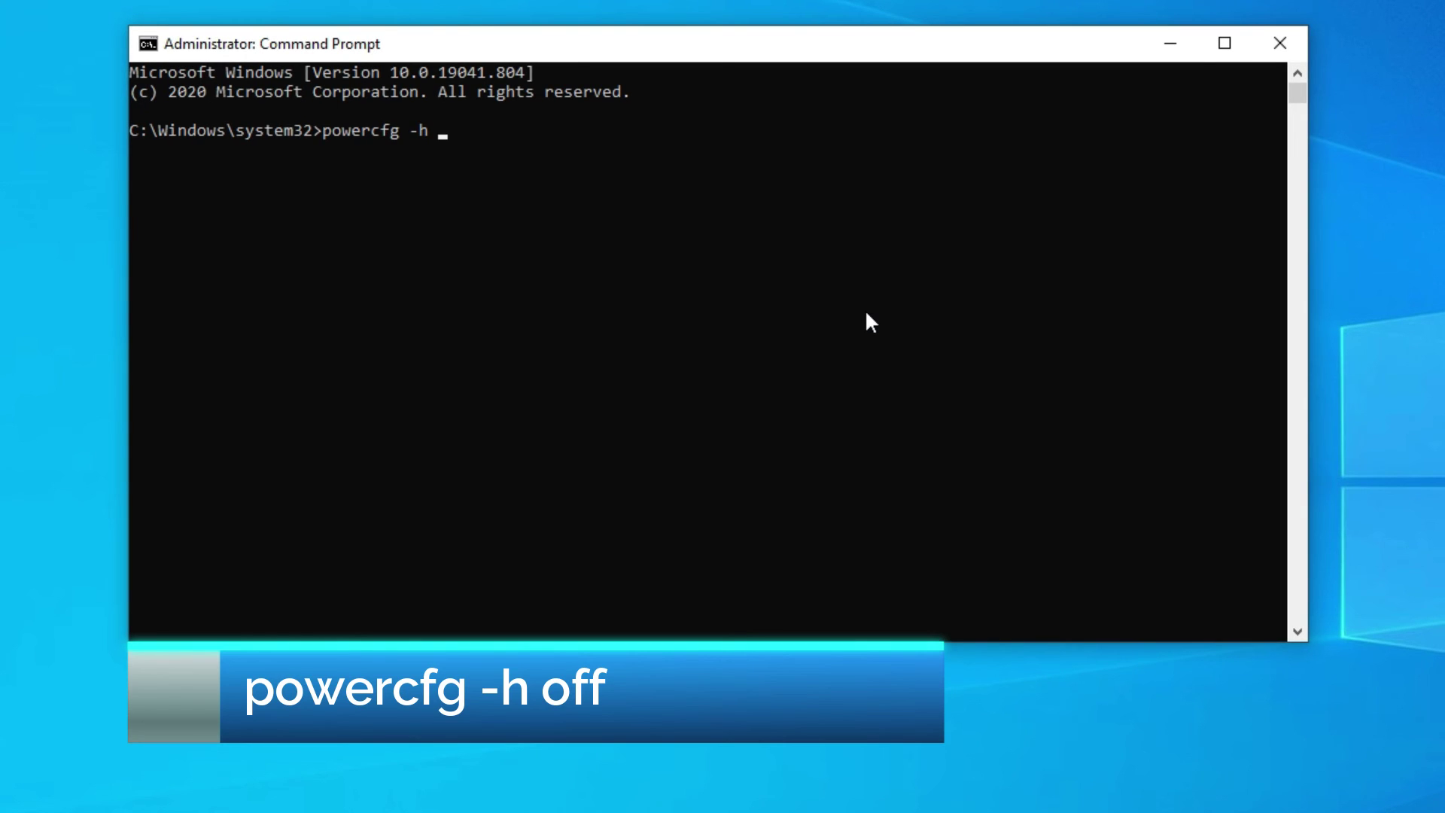
pyautogui.write(' of')
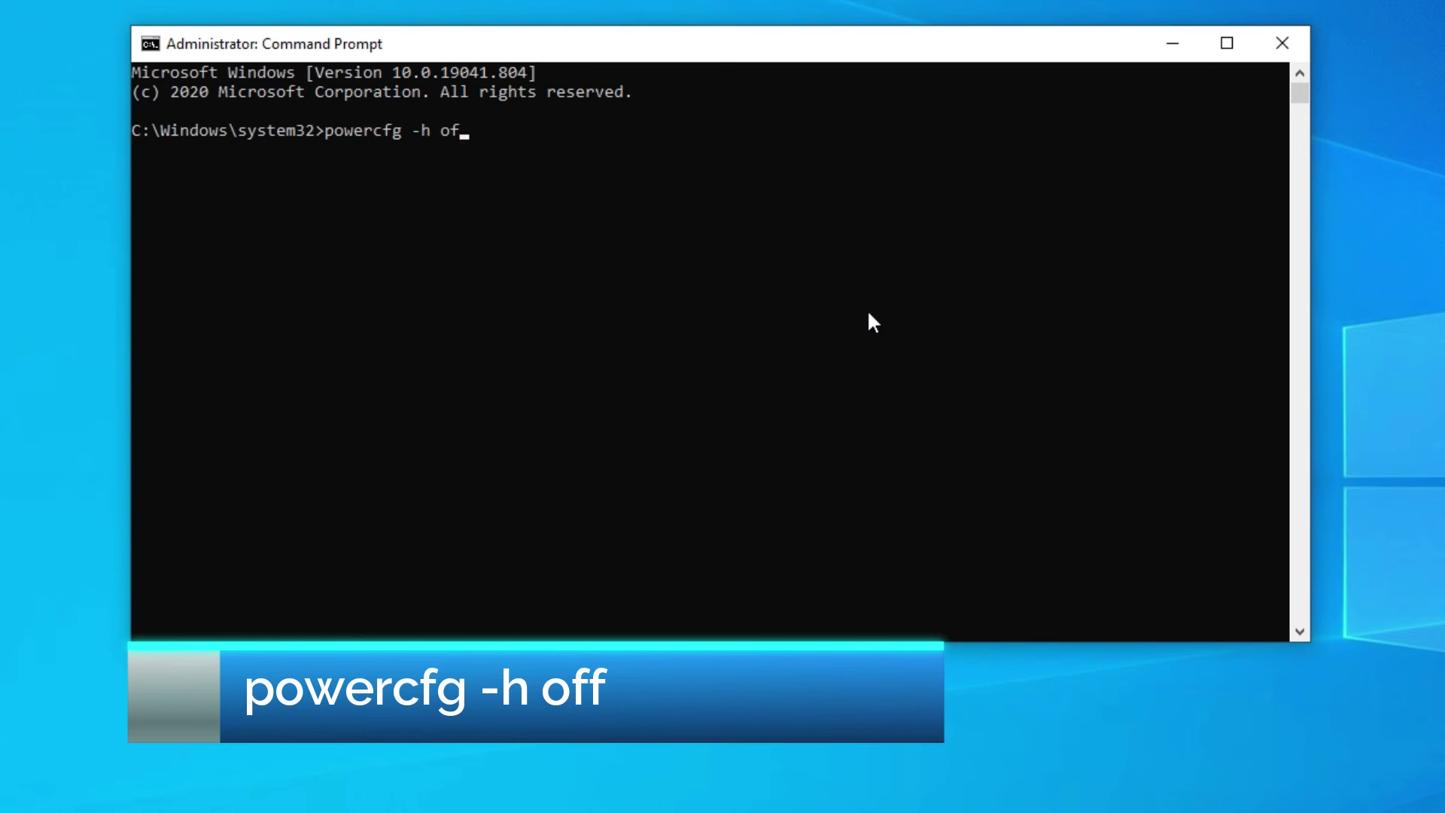
pyautogui.write('f')
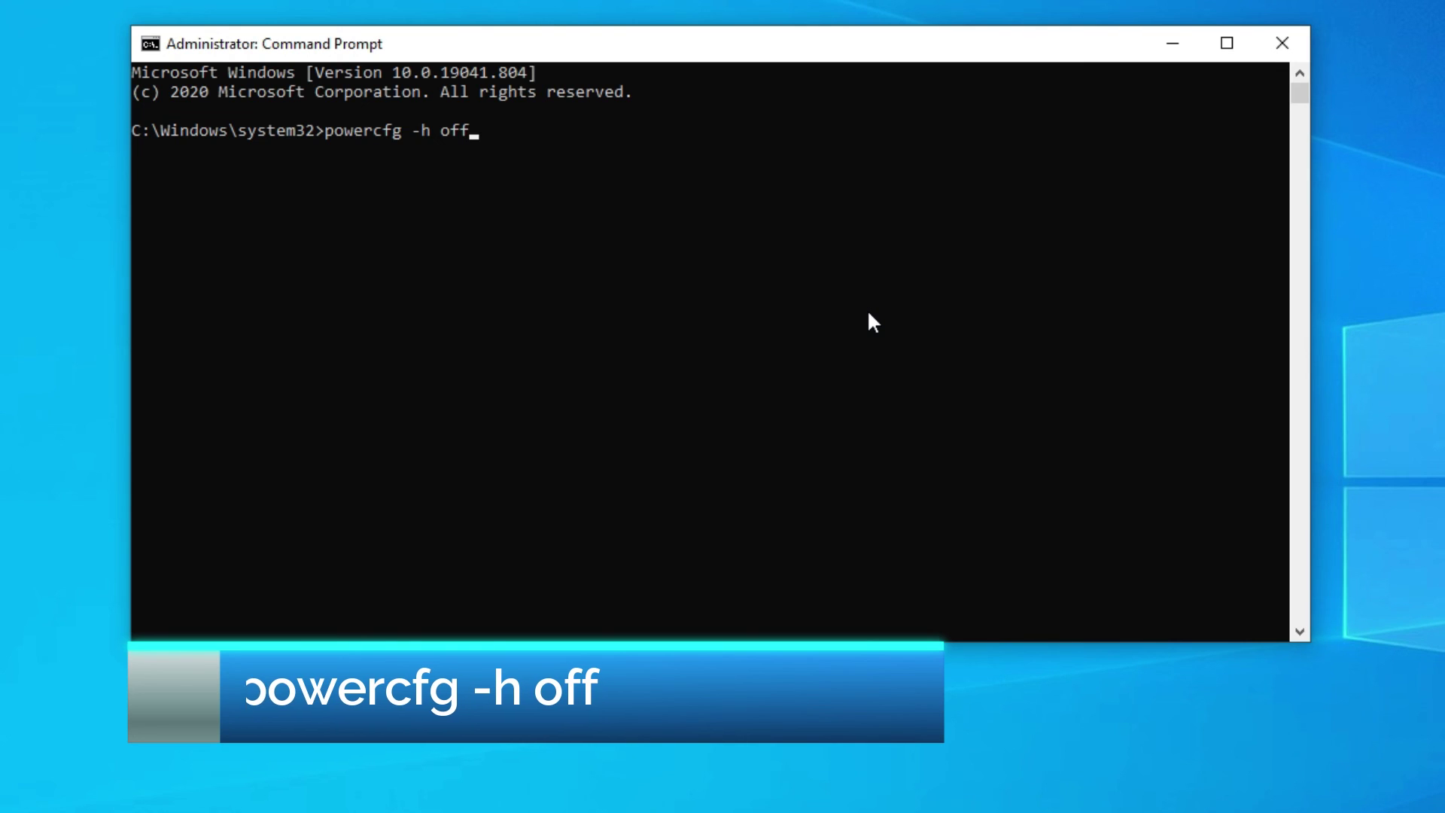
pyautogui.press('Return')
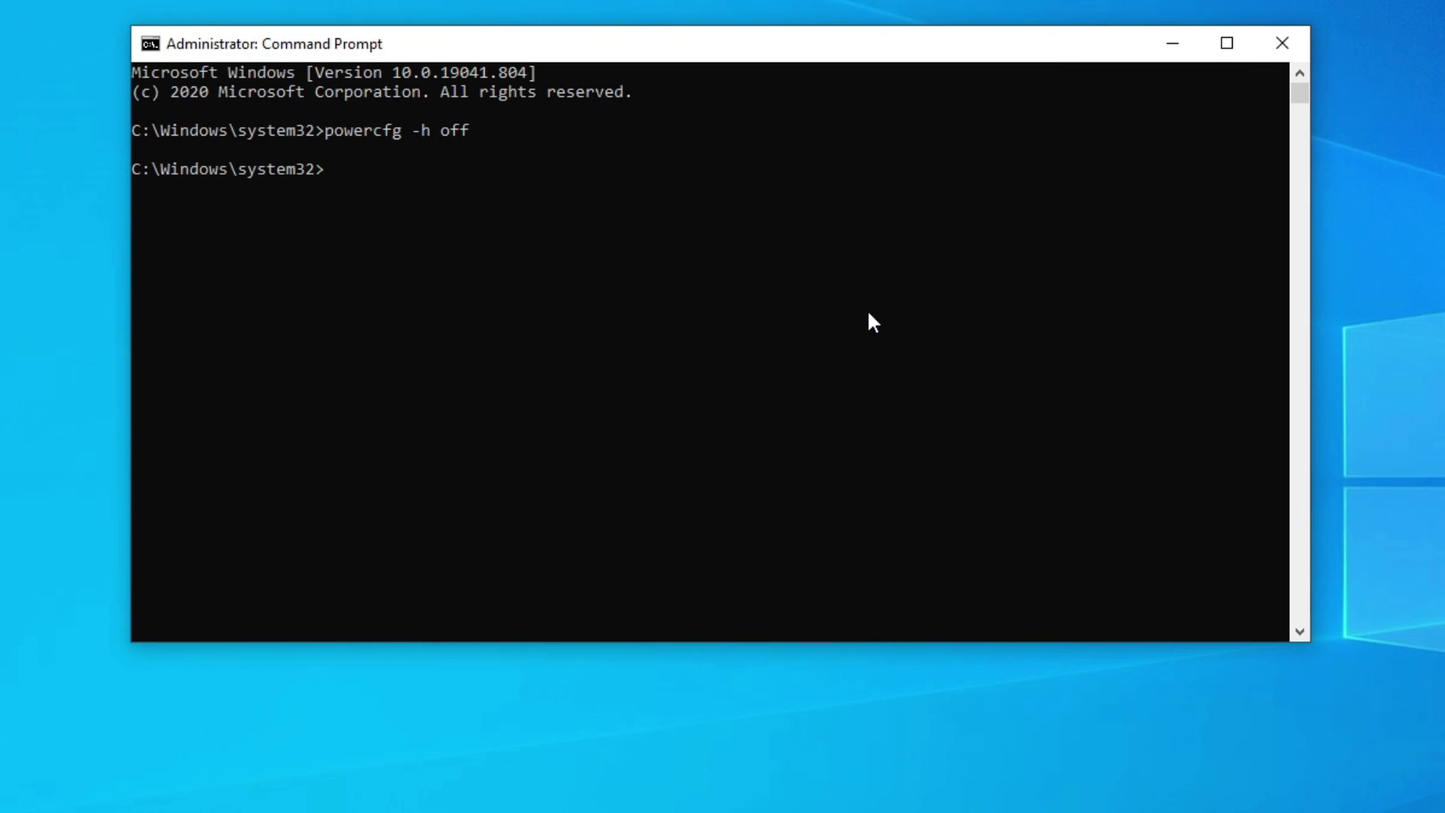
# Step: Run 'exit' to close the Command Prompt window
pyautogui.write('exit')
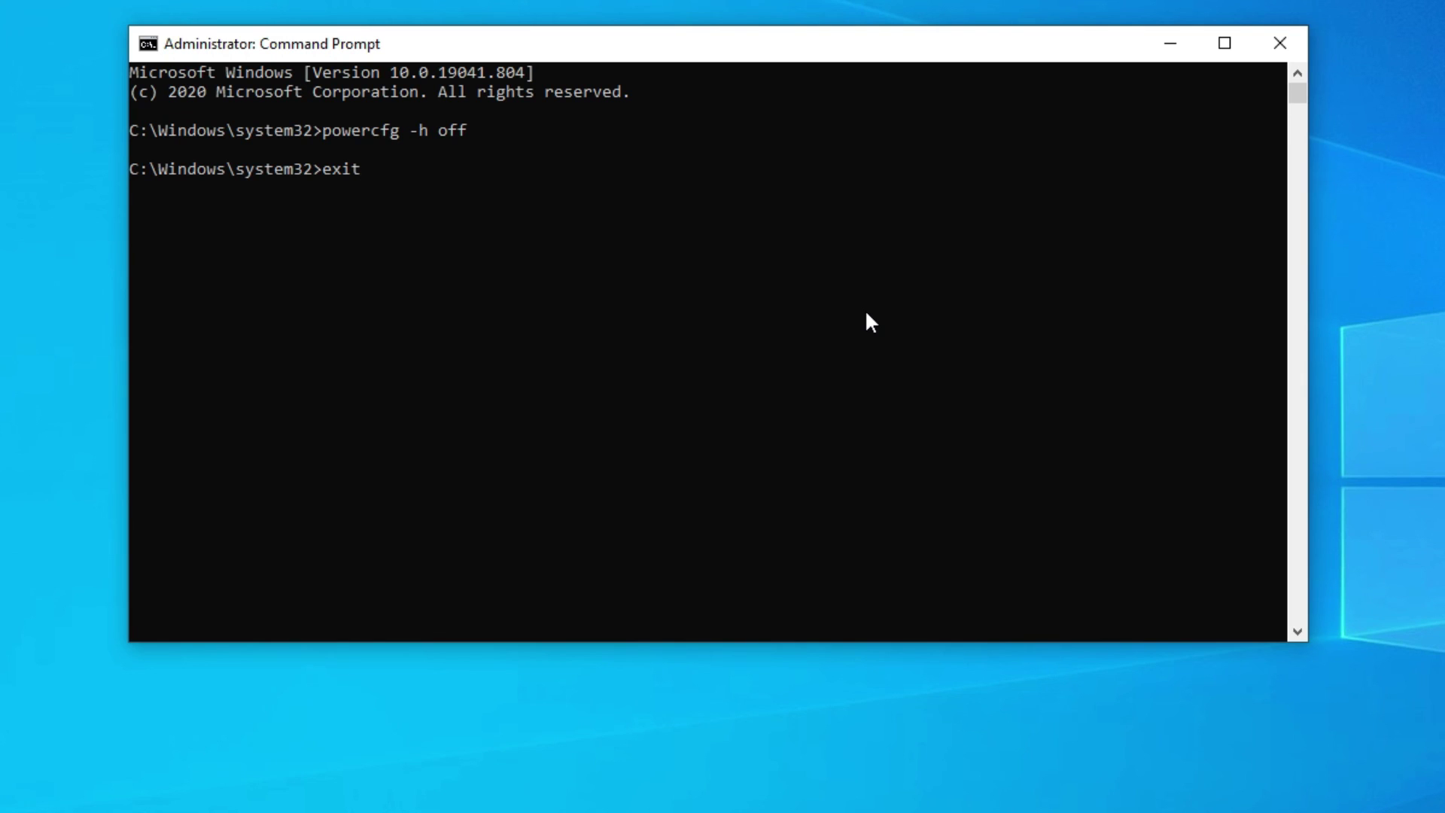
pyautogui.press('Return')
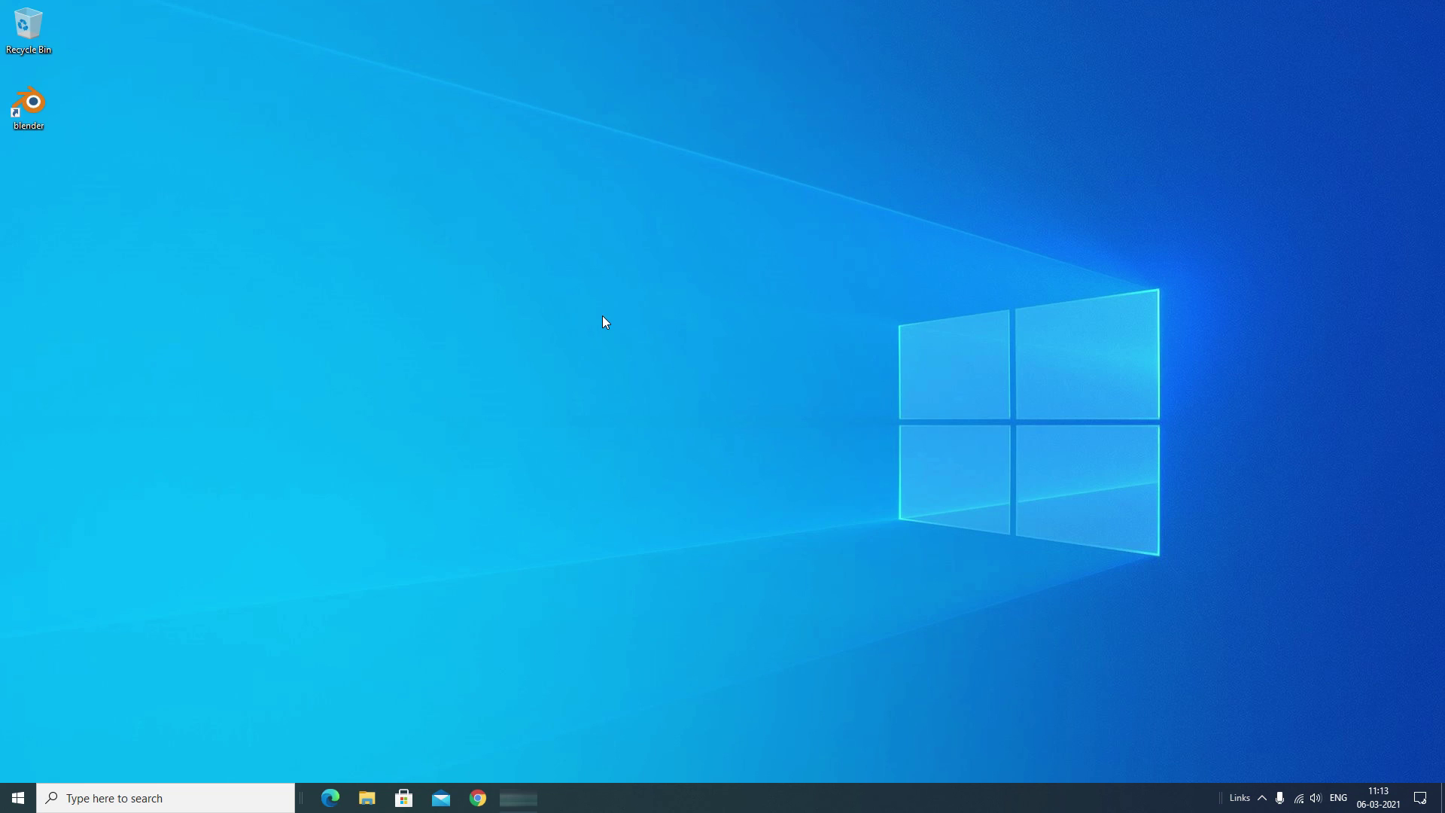